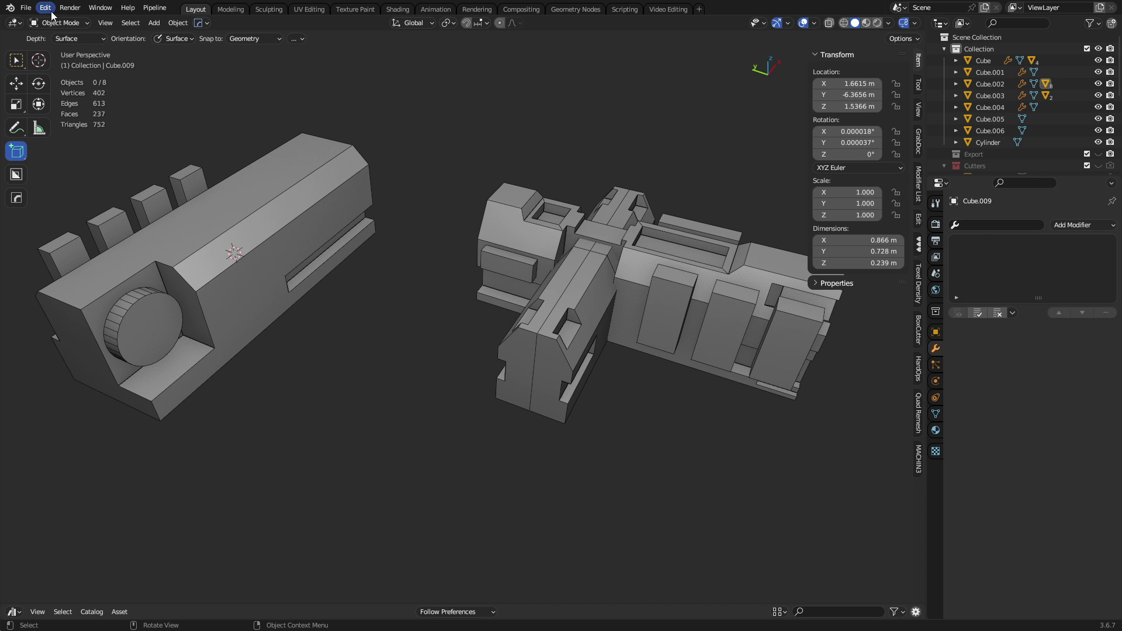
Start a new file and discard the unsaved changes in the open one.
click(26, 8)
click(27, 9)
click(27, 8)
click(169, 23)
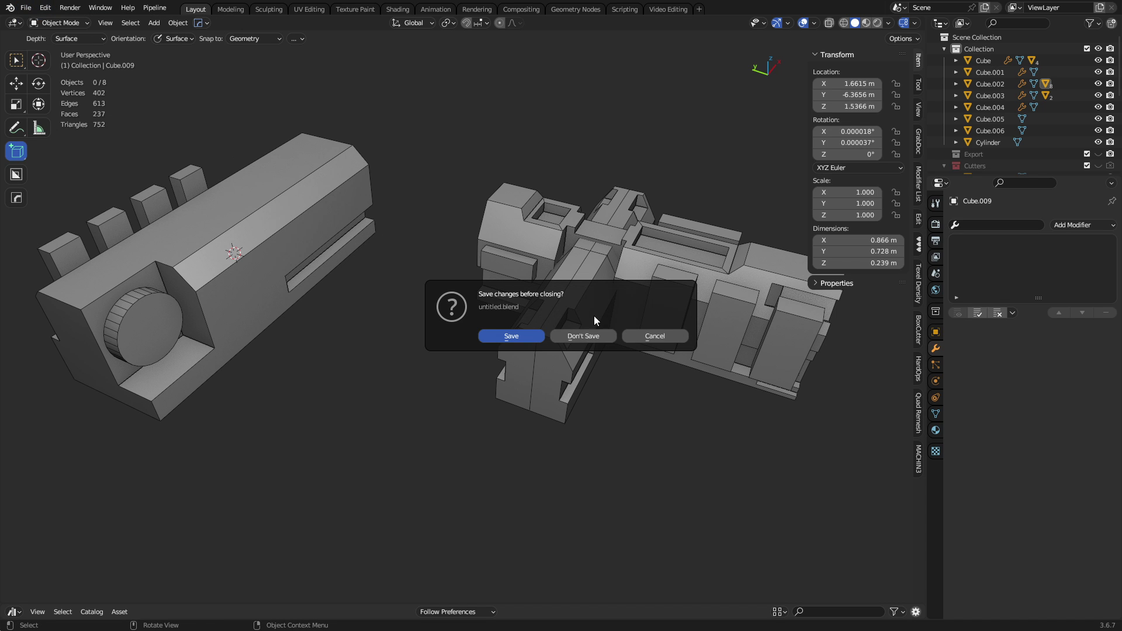
click(584, 335)
Stretch the default cube's mesh along the X axis to a length of about 7.27 m.
key(Tab)
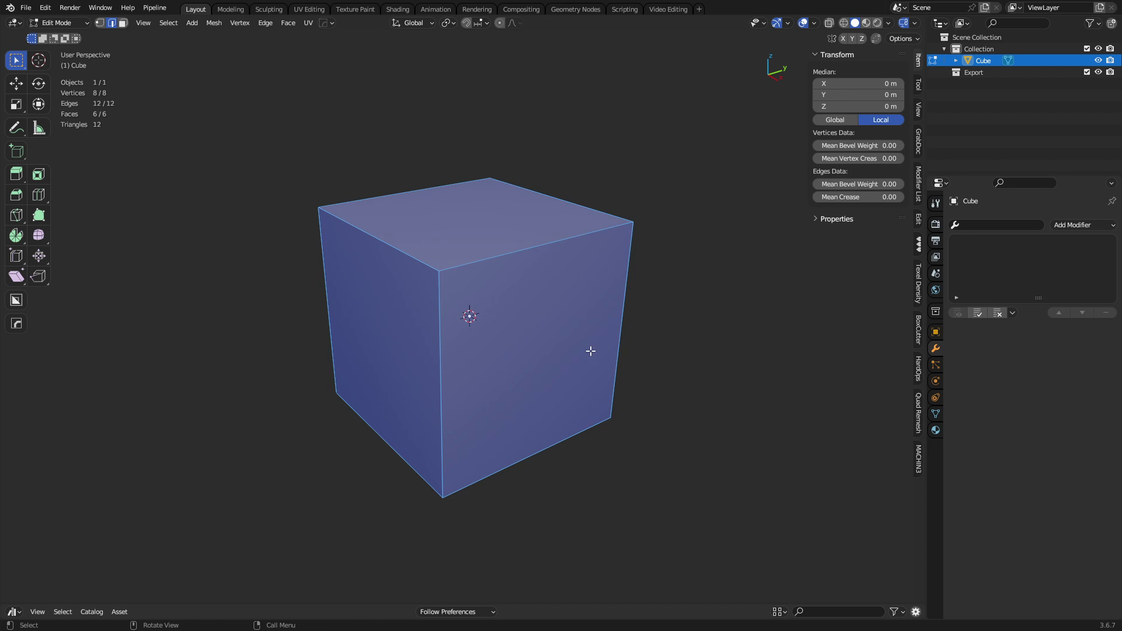
key(s)
key(x)
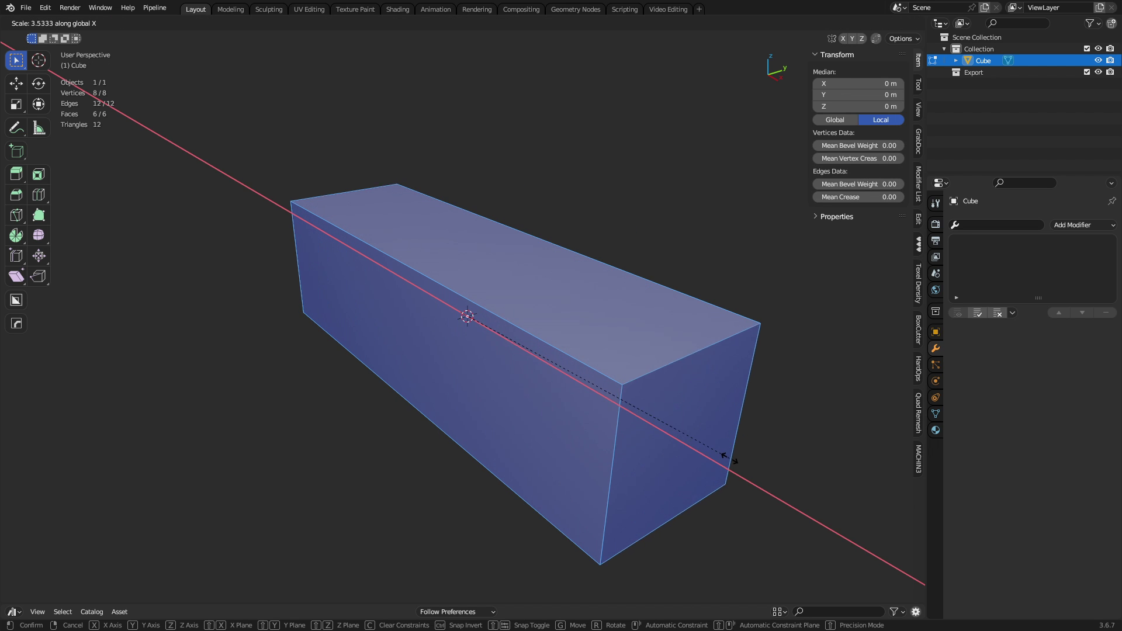
click(737, 461)
Bevel the block's two long upper edges by about 0.779 m with one segment, and return to Object Mode.
click(534, 336)
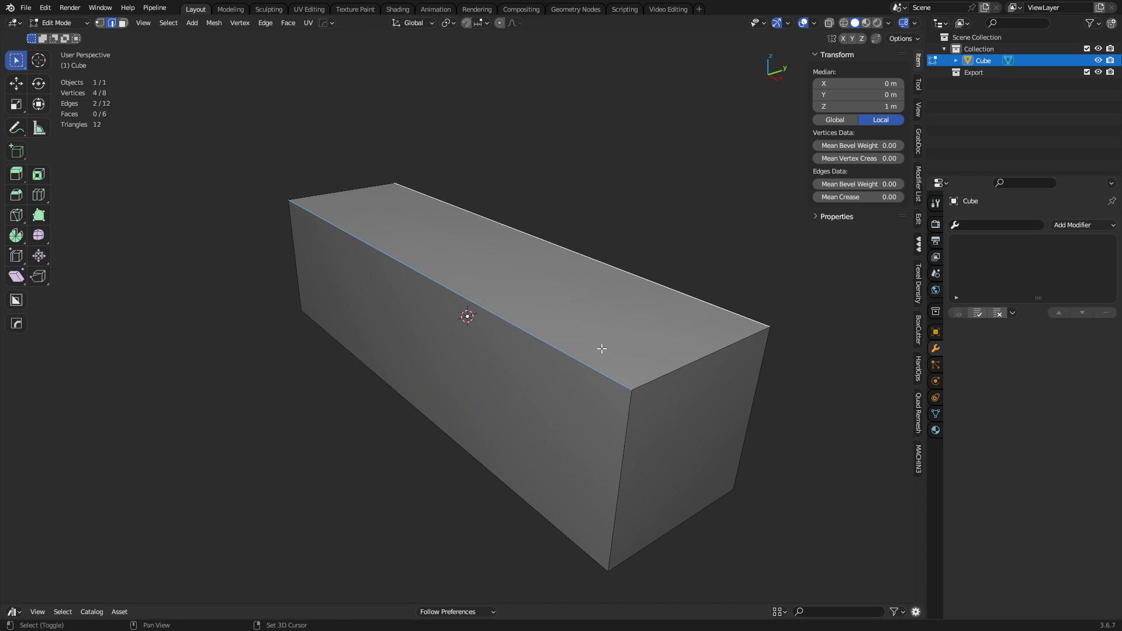
key(ctrl+b)
click(663, 378)
key(Tab)
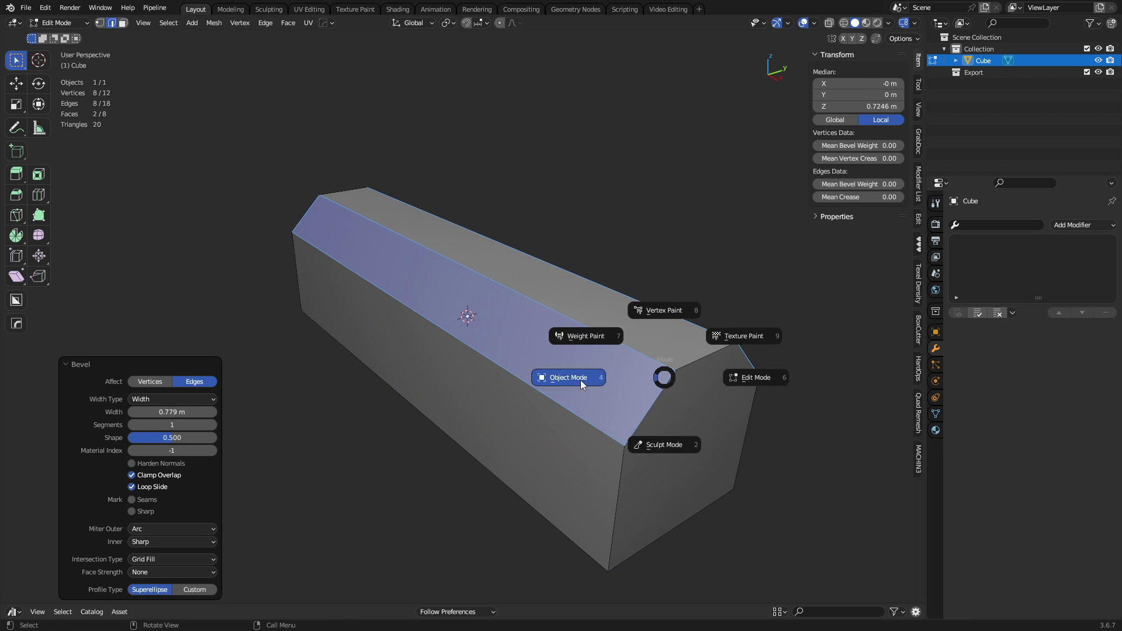
click(578, 381)
Cut a box notch with BoxCutter out of one end corner of the block, through its bevelled edge.
middle_drag(413, 392, 550, 363)
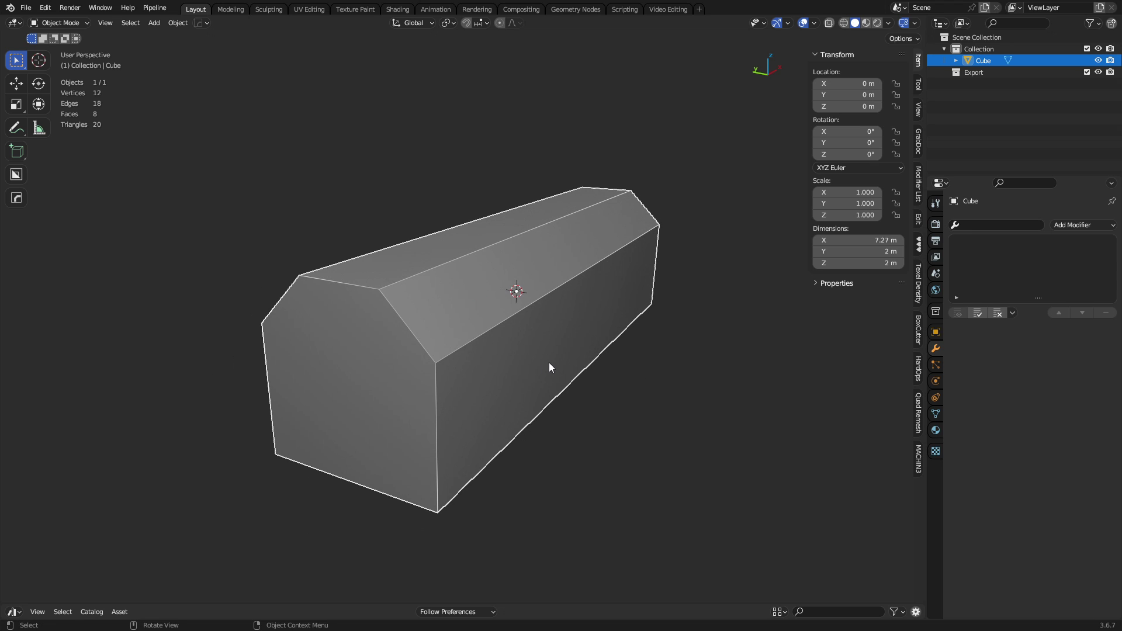
click(16, 151)
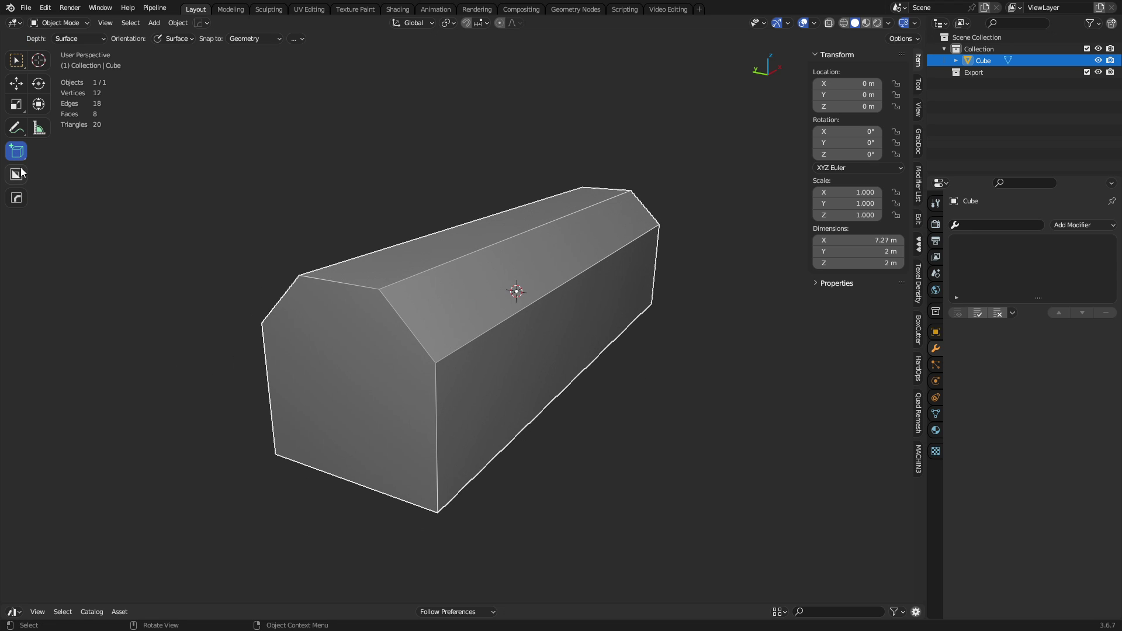
click(16, 175)
key(d)
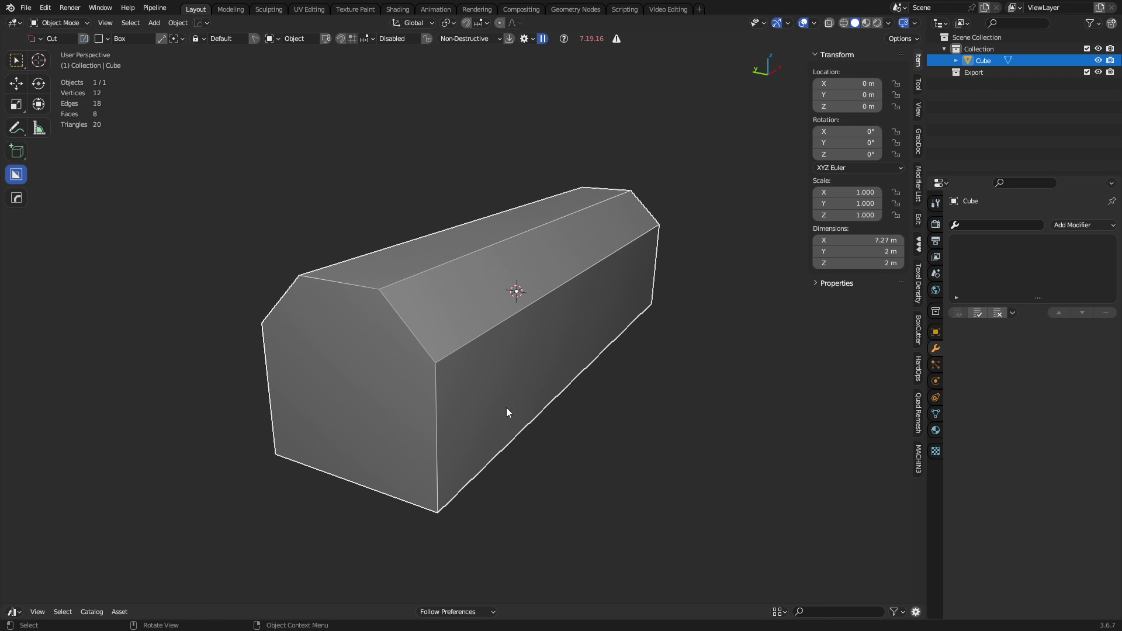
drag(506, 408, 338, 268)
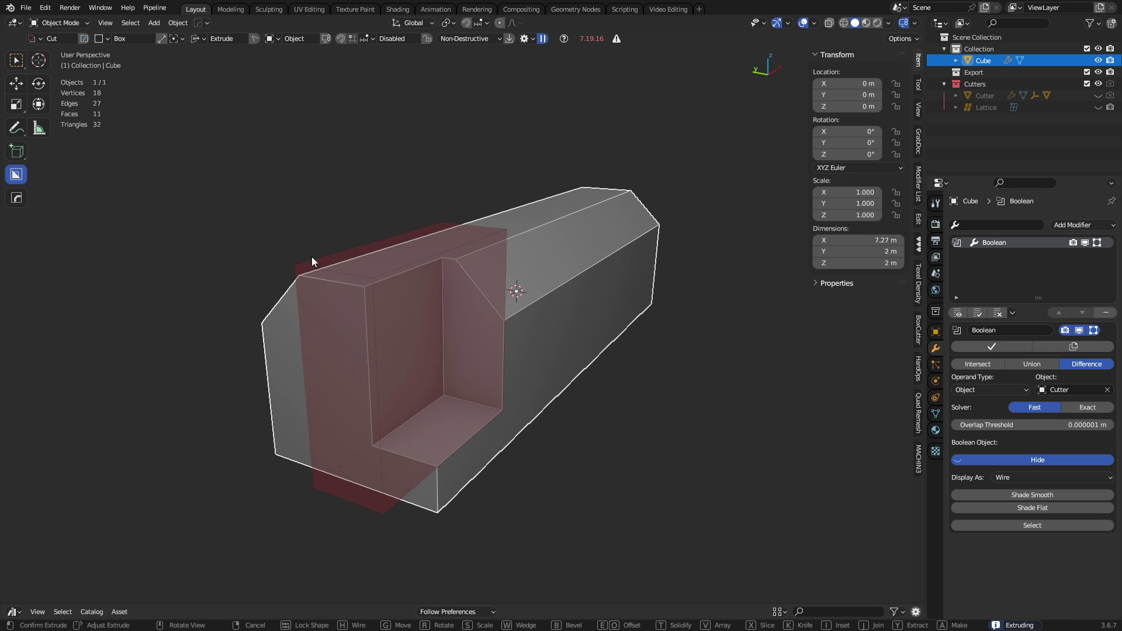
click(309, 255)
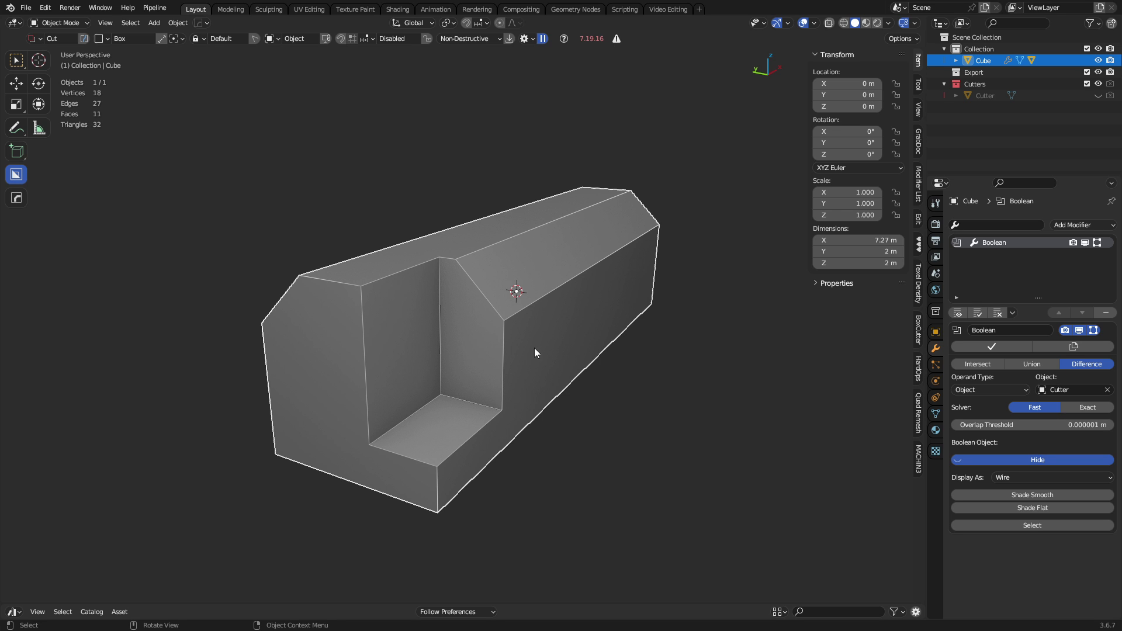
Cut a narrow horizontal slot low into the same long side, running out through the block's opposite end.
middle_drag(615, 320, 462, 325)
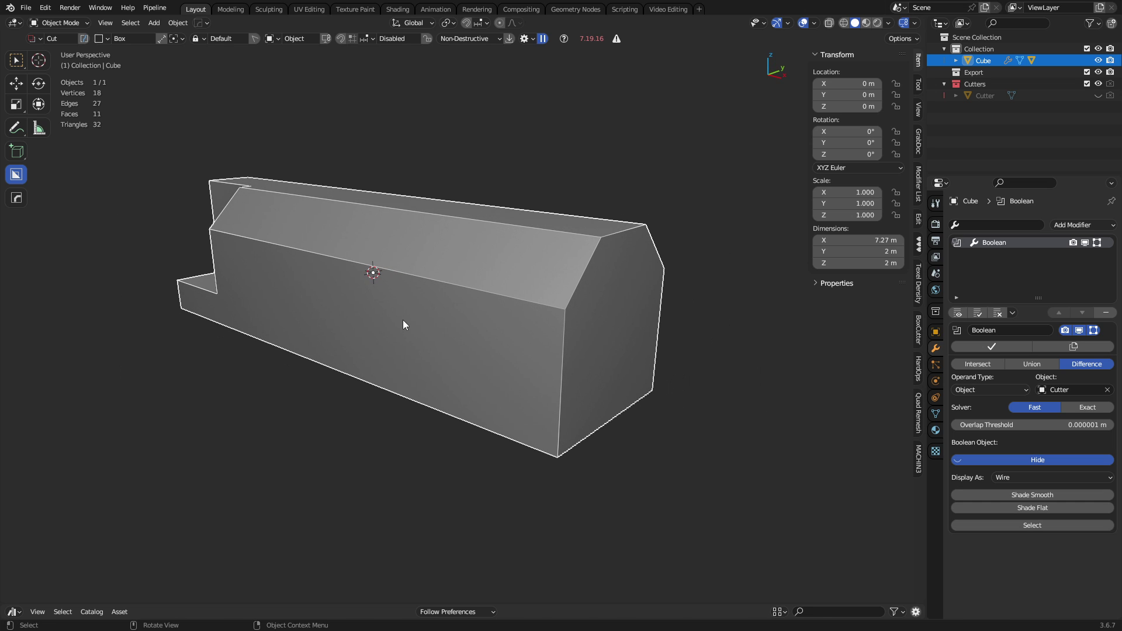
drag(403, 325, 604, 437)
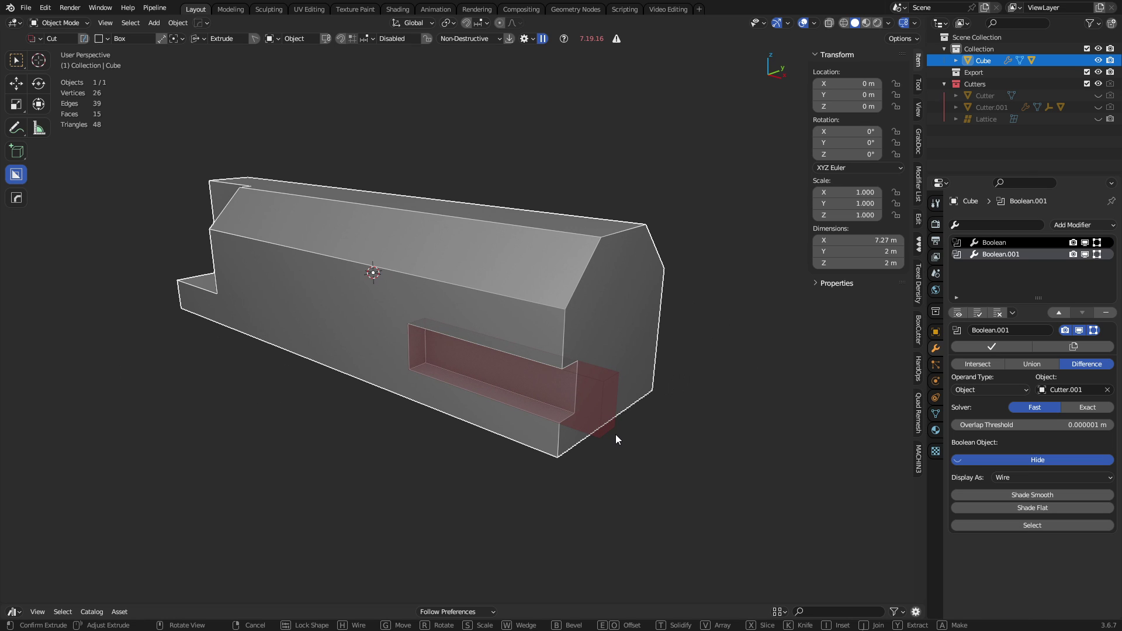
click(615, 433)
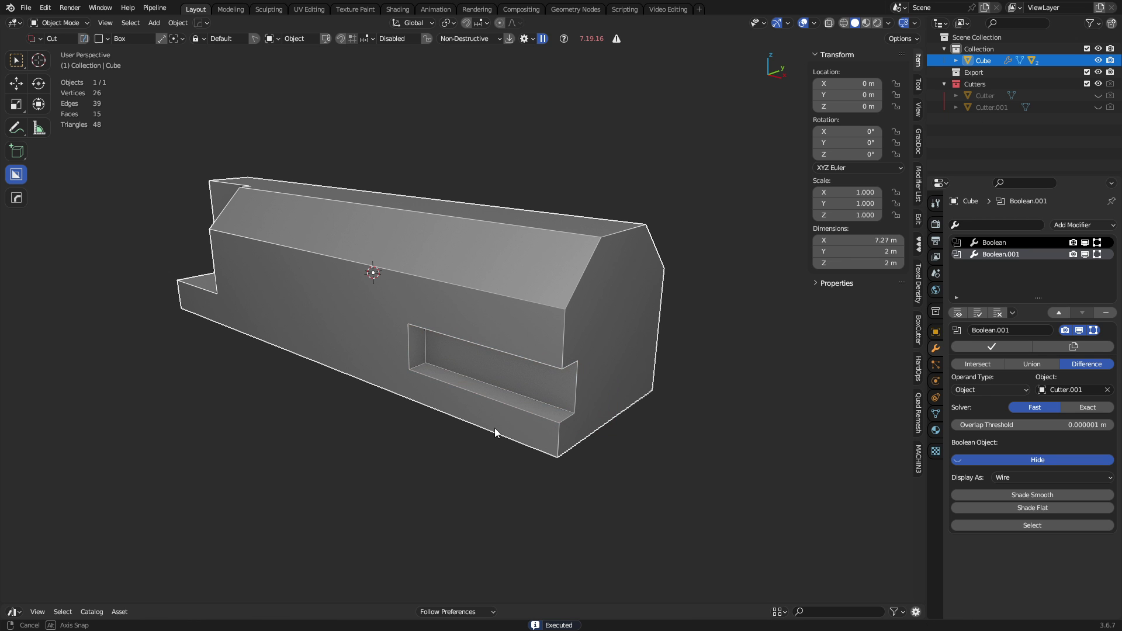
Cut a long, shallow box recess into the upper part of the other long side, open at the end.
middle_drag(495, 427, 408, 240)
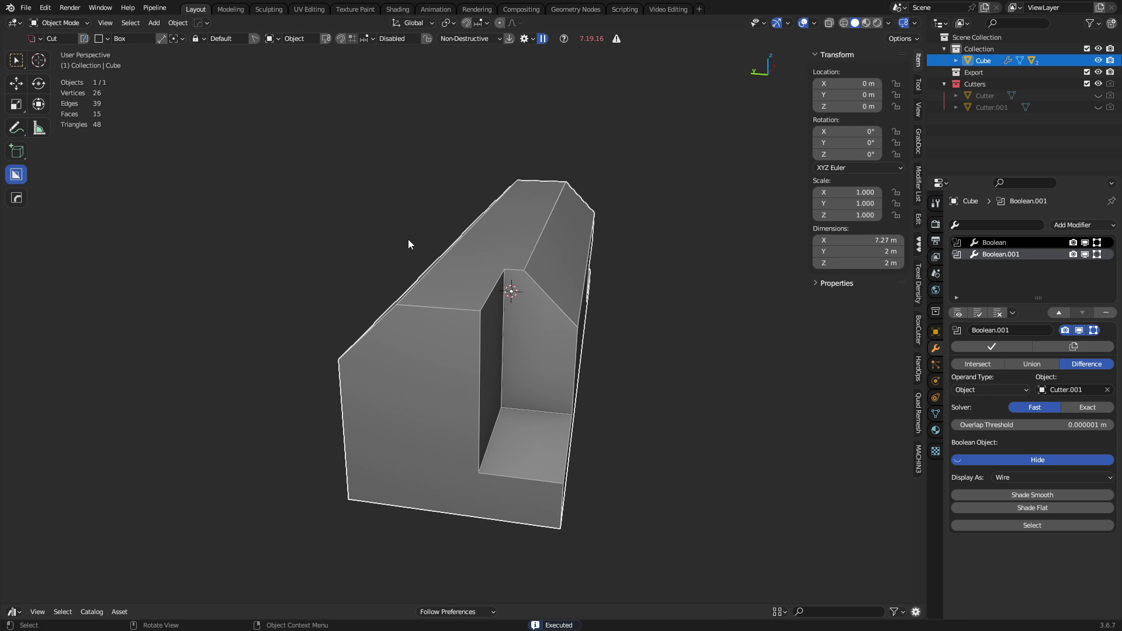
middle_drag(649, 299, 573, 359)
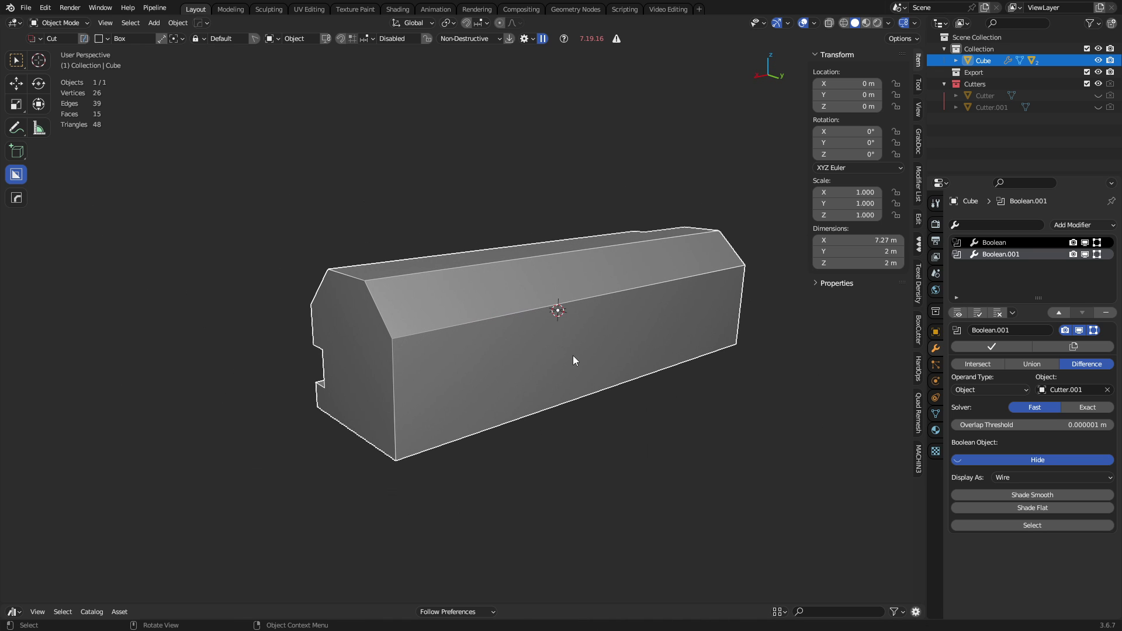
mouse_move(603, 352)
mouse_down()
mouse_move(371, 275)
mouse_move(317, 244)
mouse_up()
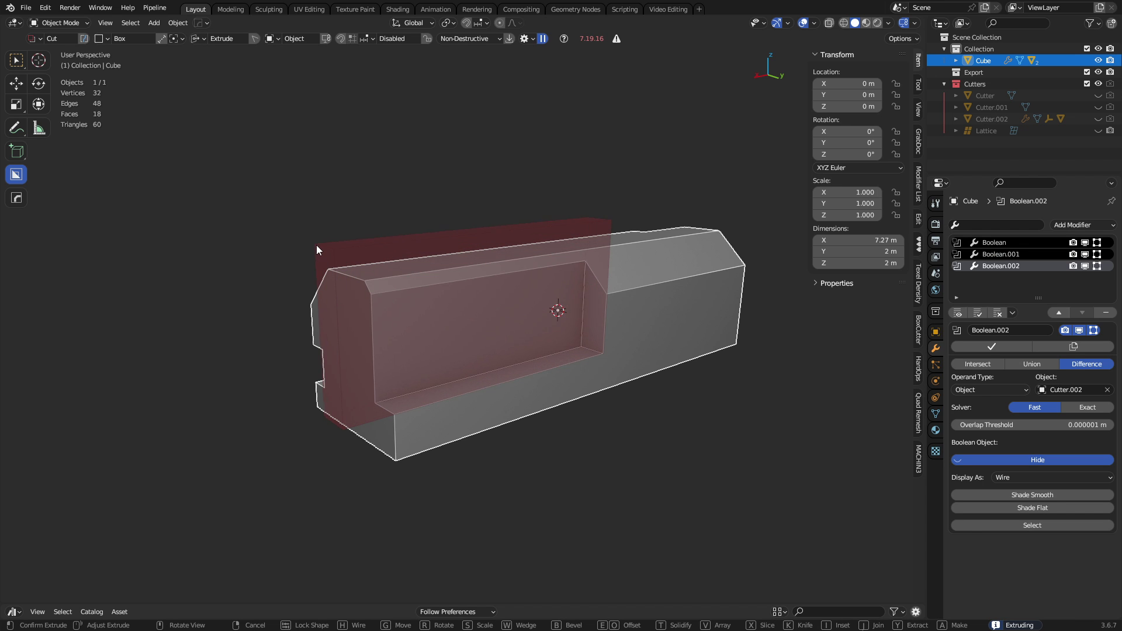
click(316, 246)
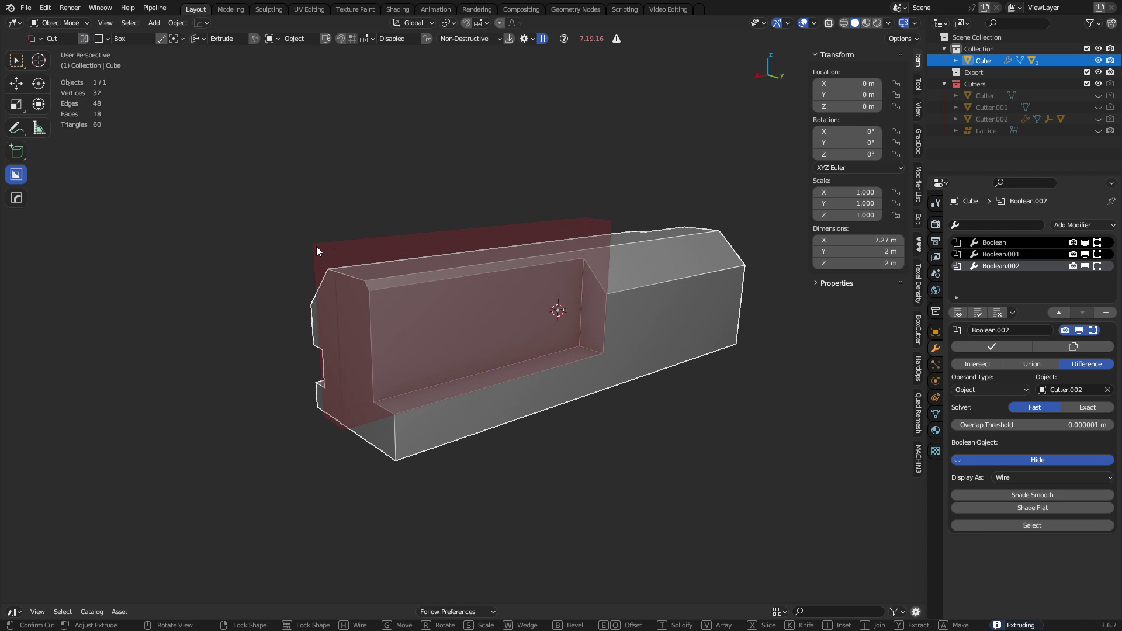
Cut a full-height vertical channel into the recessed side, near the block's other end.
middle_drag(773, 409, 477, 359)
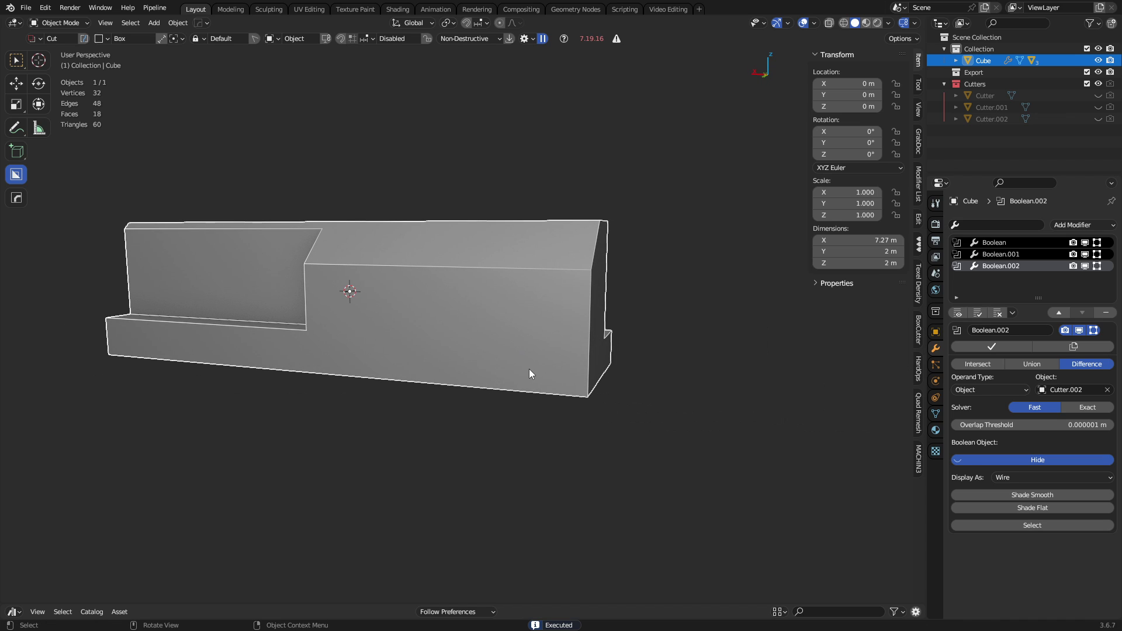
drag(517, 373, 570, 121)
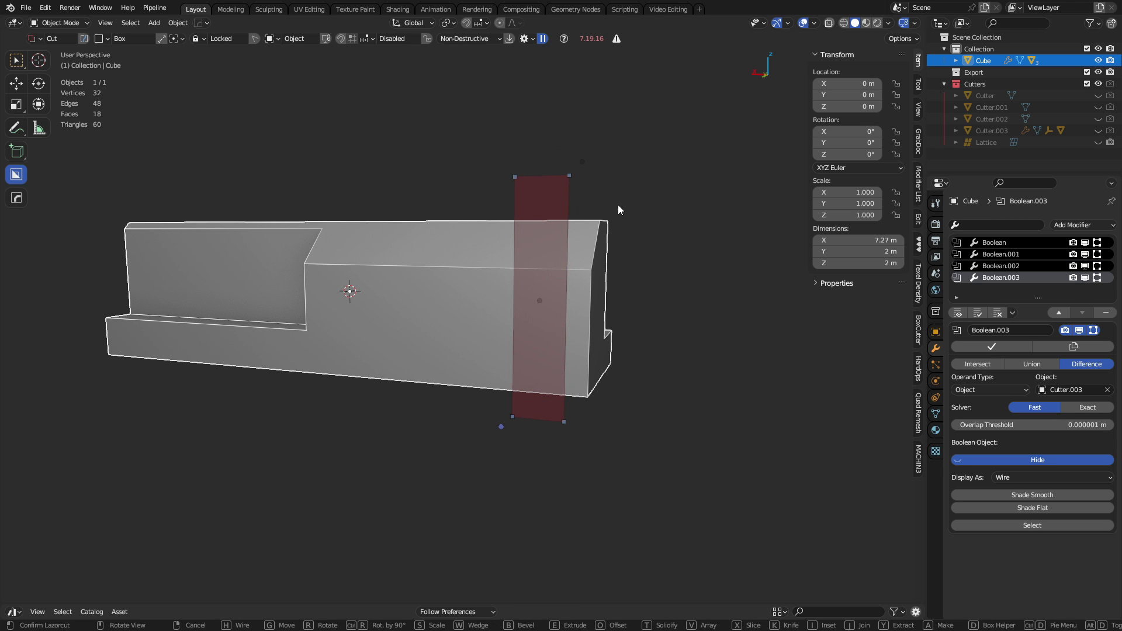
middle_drag(614, 206, 509, 269)
key(e)
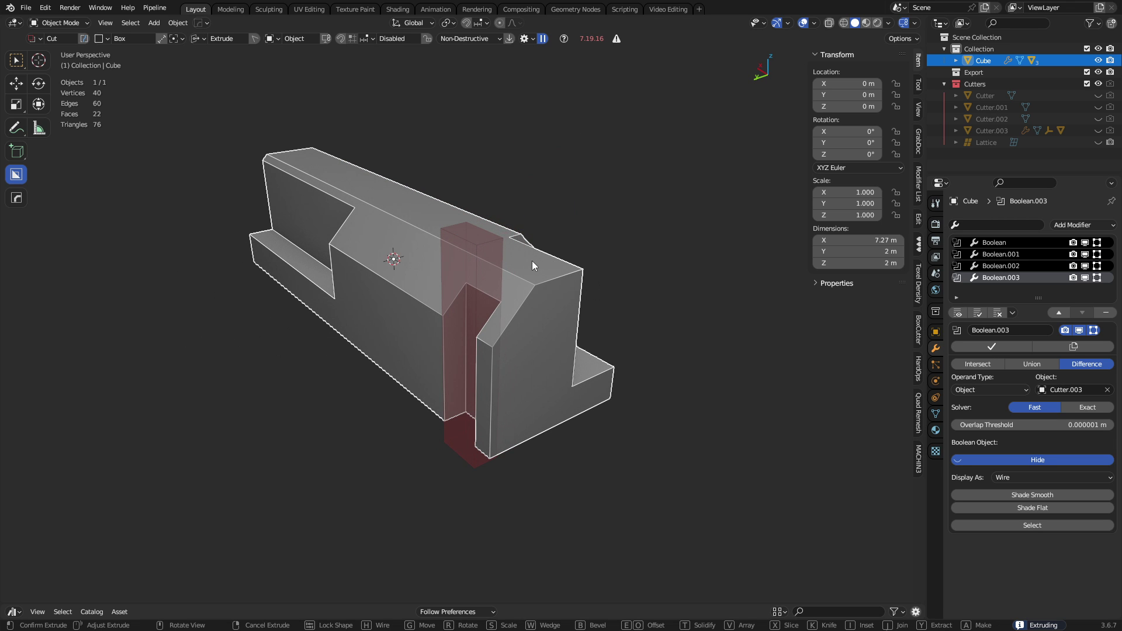
click(532, 260)
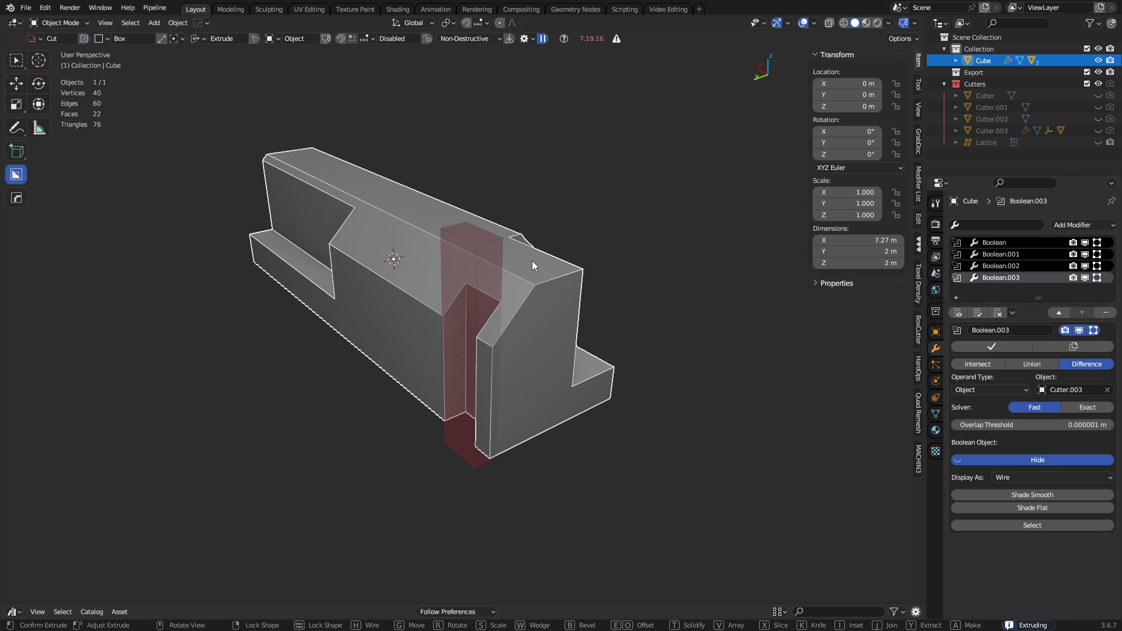
click(636, 240)
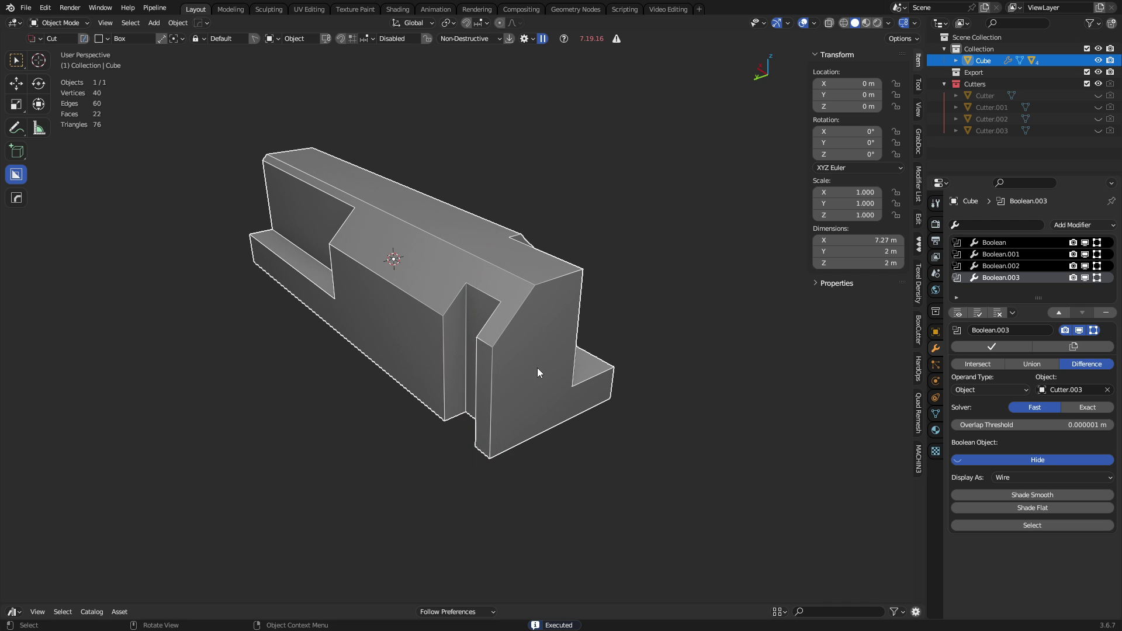
Draw a test box about 2.45 m by 2.45 m and 1.53 m high beside the block with the Add Cube tool.
middle_drag(537, 367, 574, 347)
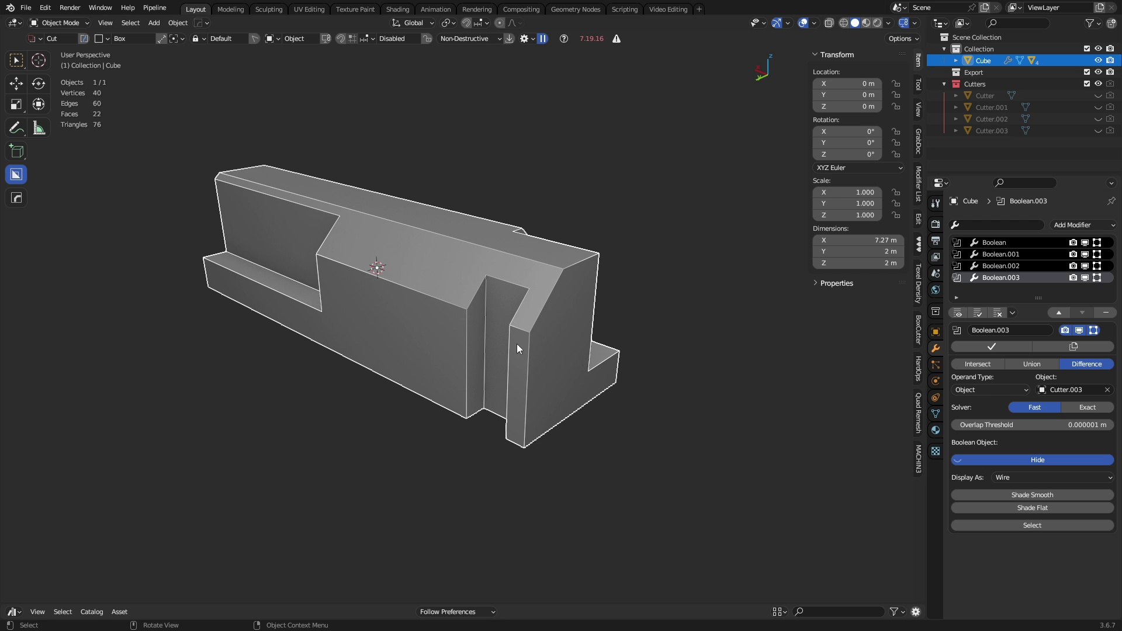
middle_drag(517, 344, 352, 245)
middle_drag(506, 356, 526, 291)
scroll(478, 337, up, 4)
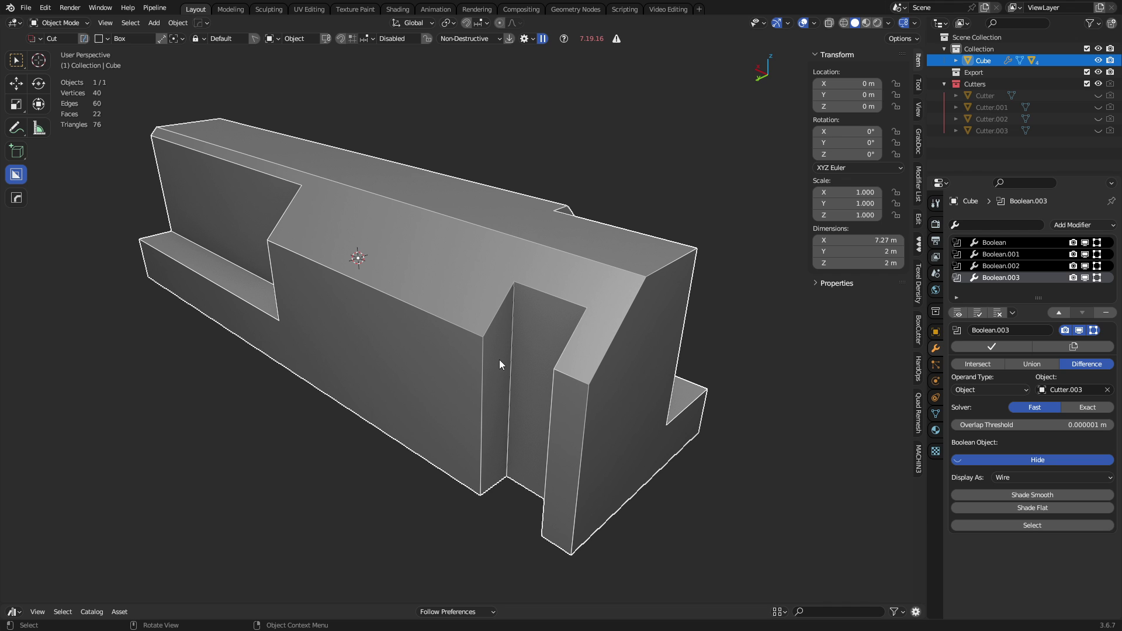
scroll(534, 348, down, 1)
shift+middle_drag(555, 312, 390, 362)
click(22, 151)
drag(504, 240, 527, 340)
click(506, 204)
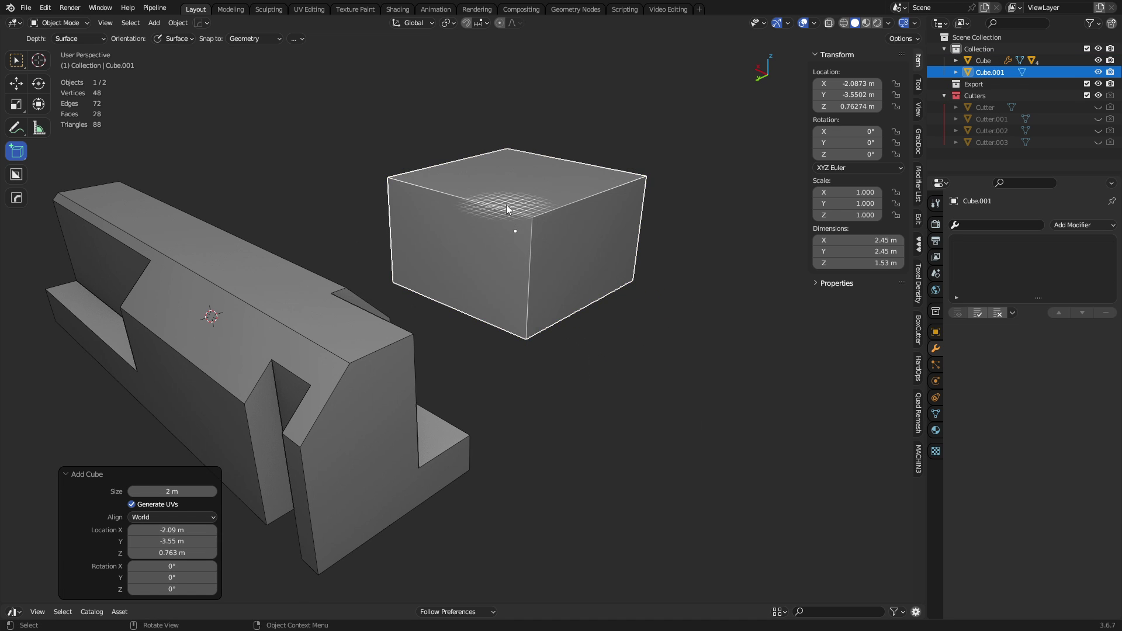
Draw three more overlapping test boxes around the first one, including one about 3.47 × 2.24 × 1 m and one about 3.3 × 3.49 × 2.2 m.
shift+middle_drag(616, 293, 574, 334)
drag(652, 478, 577, 309)
right_click(577, 309)
drag(679, 406, 601, 274)
click(608, 138)
middle_drag(442, 244, 541, 350)
drag(426, 489, 622, 309)
click(629, 252)
middle_drag(644, 400, 808, 374)
drag(251, 474, 361, 269)
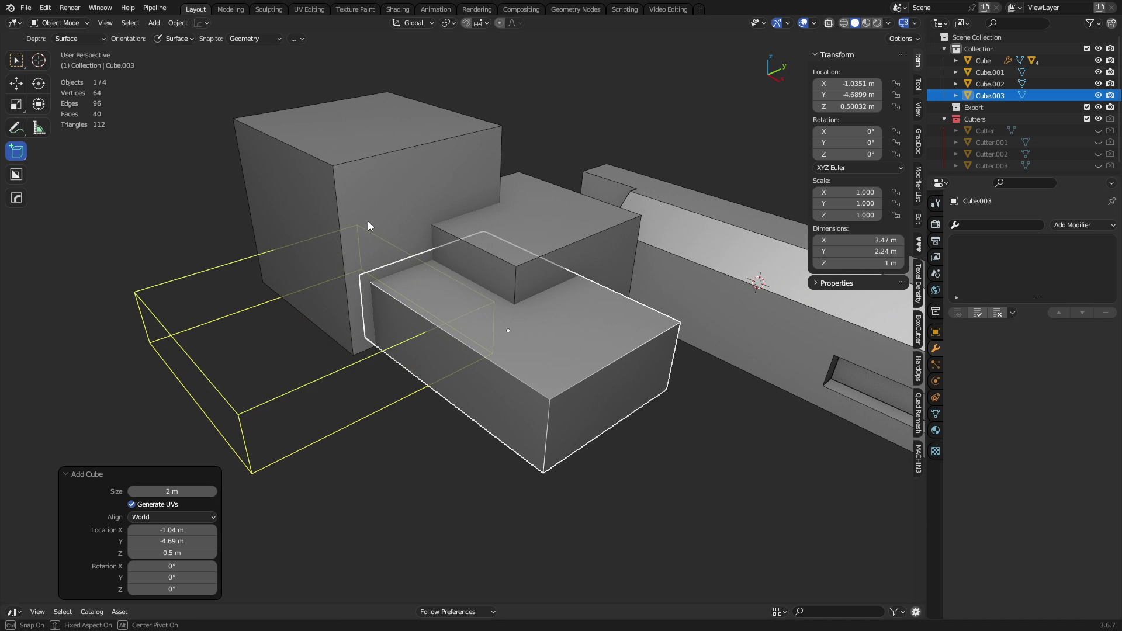
click(367, 153)
Select the four test boxes without the block, shift them in the horizontal plane and delete them.
key(a)
key(a)
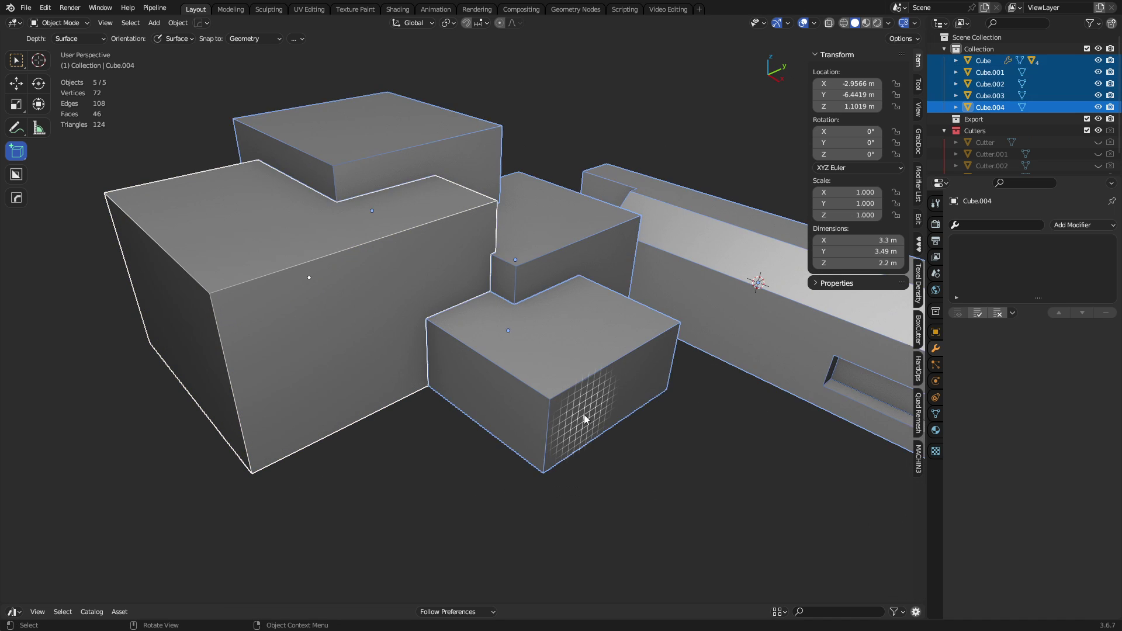
middle_drag(584, 415, 461, 405)
shift+click(445, 241)
shift+click(601, 186)
shift+click(648, 310)
shift+click(586, 395)
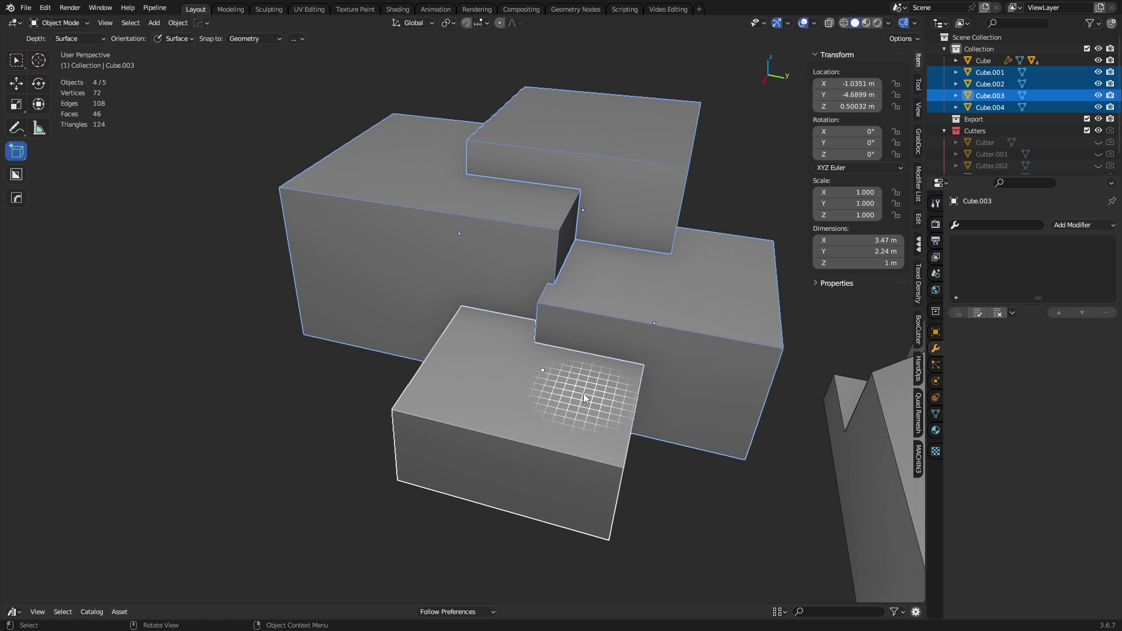
key(g)
key(shift+z)
click(378, 320)
key(Delete)
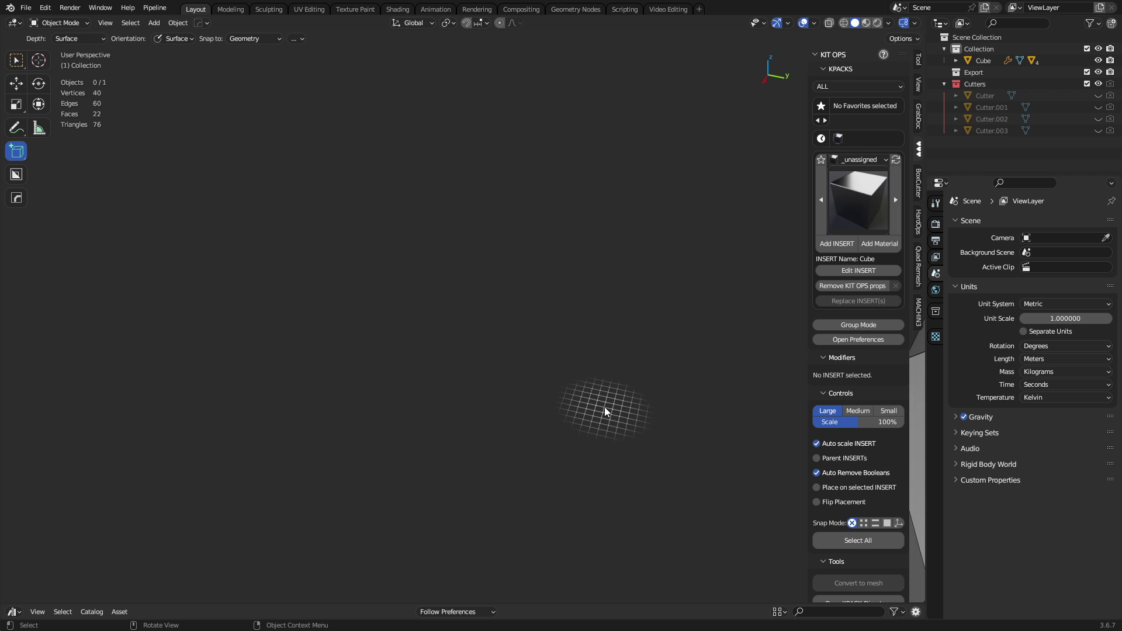
Draw an upright box about 1.4 × 0.722 × 0.5 m on the wall of the long recess, near its inner end.
shift+middle_drag(604, 412, 436, 357)
middle_drag(503, 403, 428, 358)
scroll(525, 365, up, 2)
middle_drag(525, 364, 467, 332)
scroll(467, 332, up, 2)
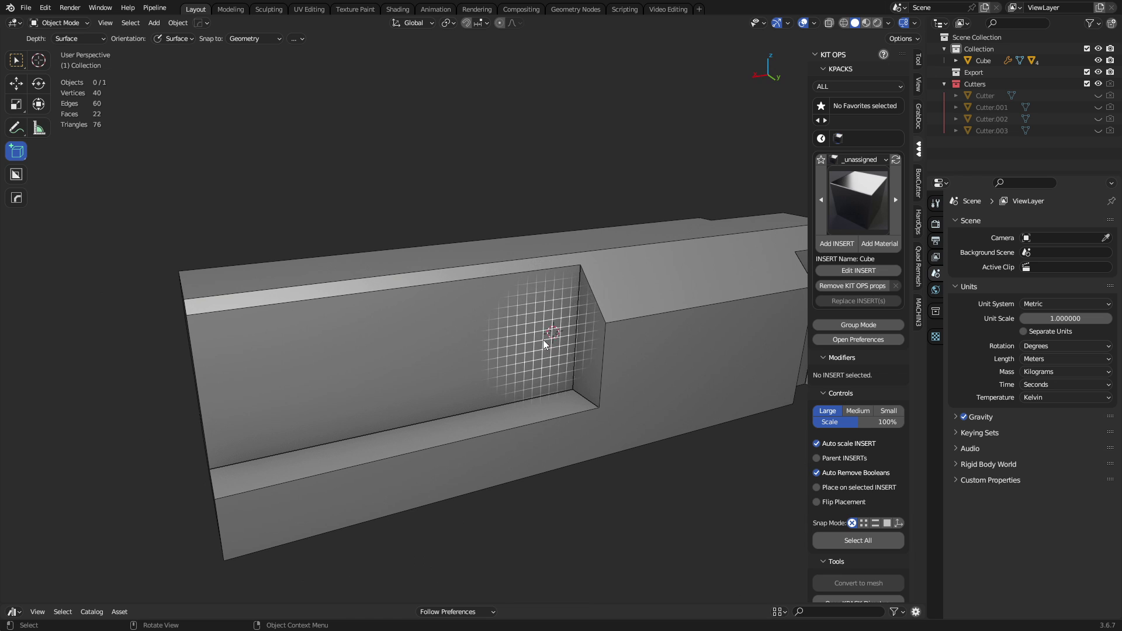
drag(550, 343, 486, 205)
click(506, 220)
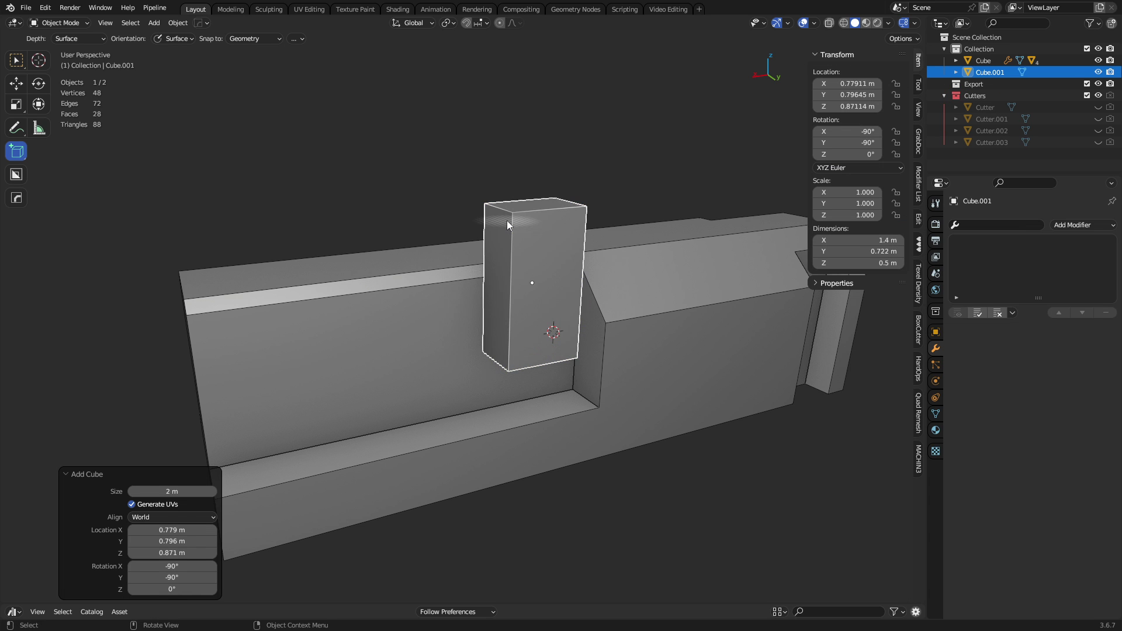
Move the upright box about 0.25 m along the X axis.
middle_drag(528, 370, 497, 353)
scroll(551, 372, up, 1)
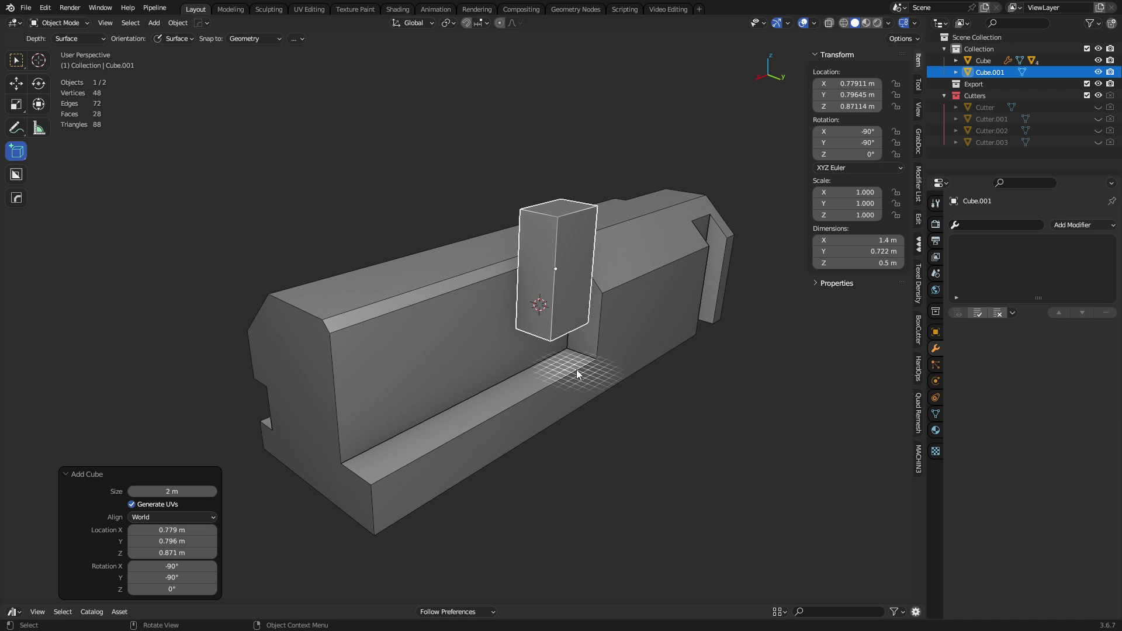
key(g)
key(y)
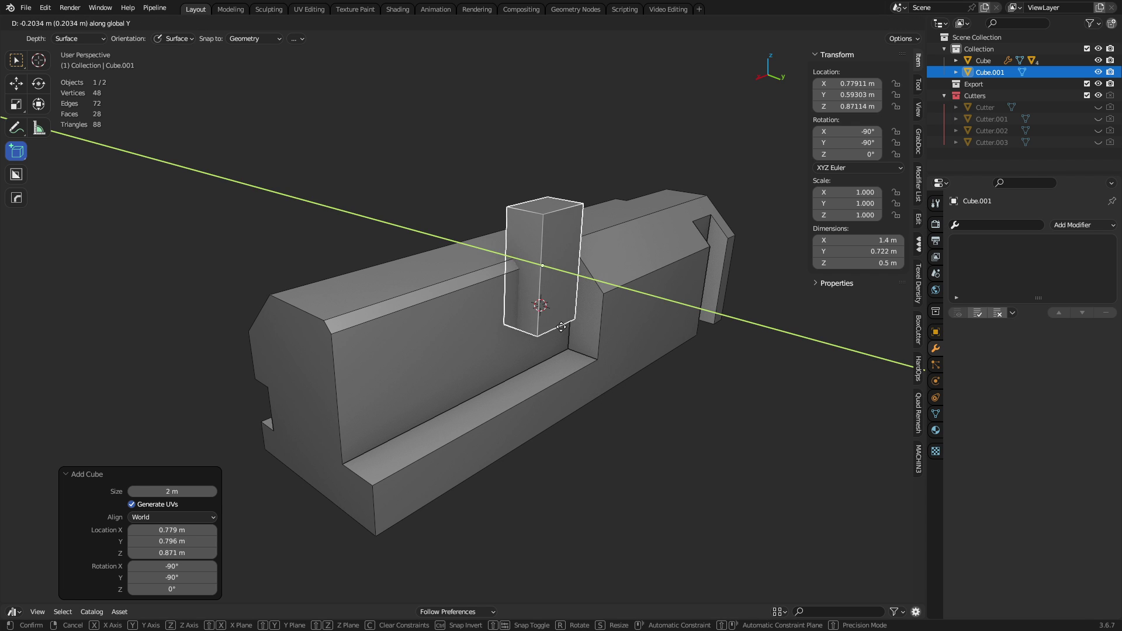
key(x)
click(559, 327)
Array the upright box into three copies along the Y axis with a constant offset of about 1.08 m.
key(q)
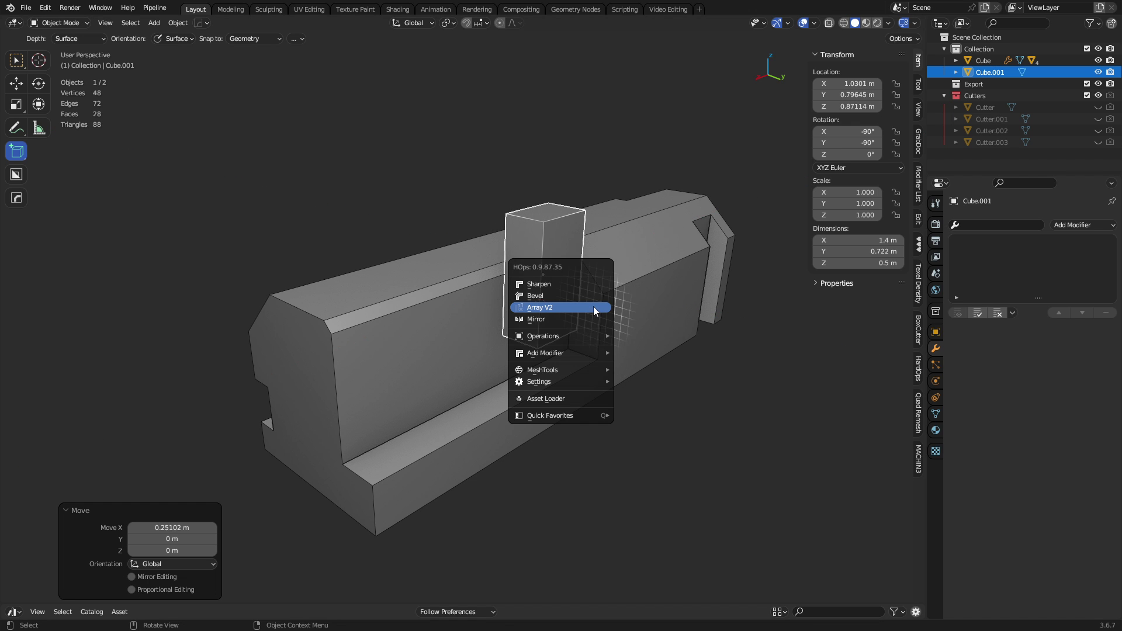
click(583, 309)
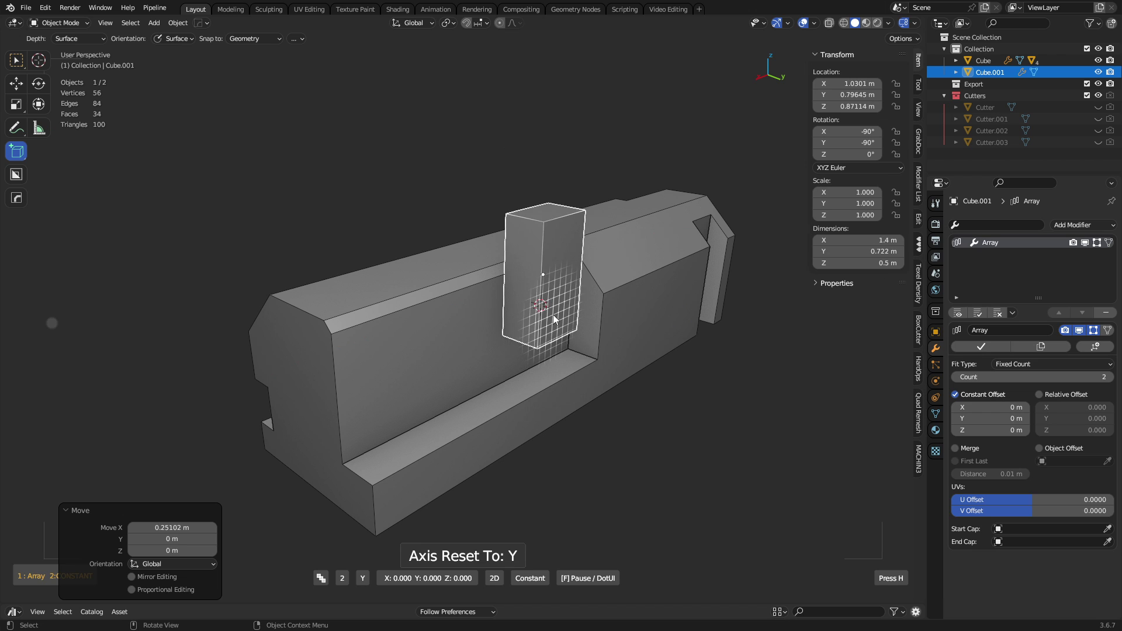
scroll(587, 314, up, 1)
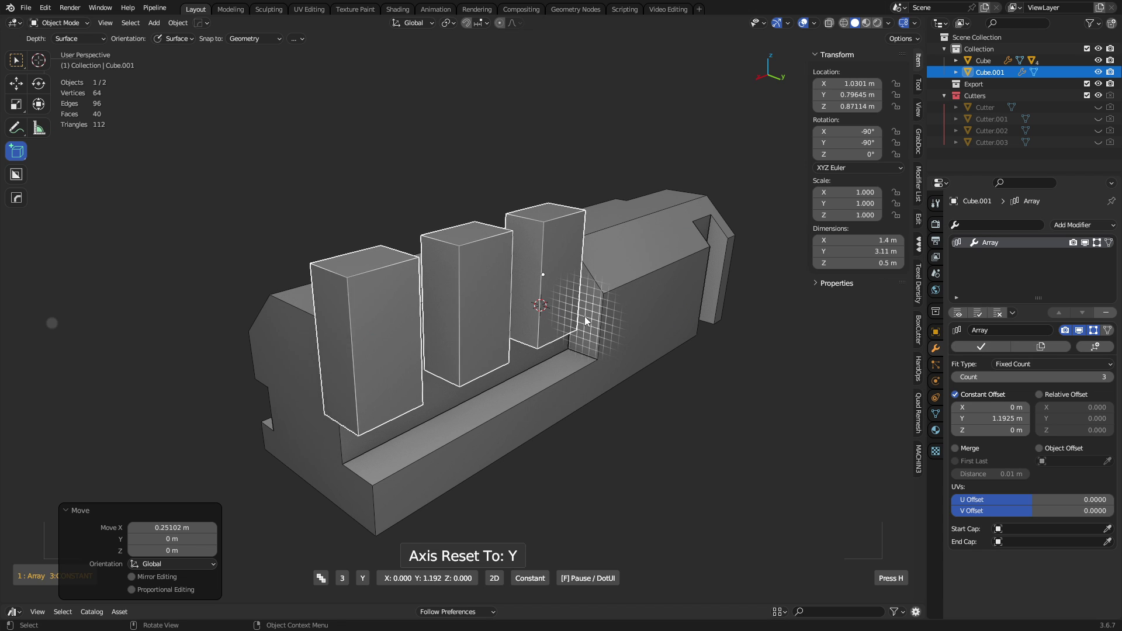
click(592, 316)
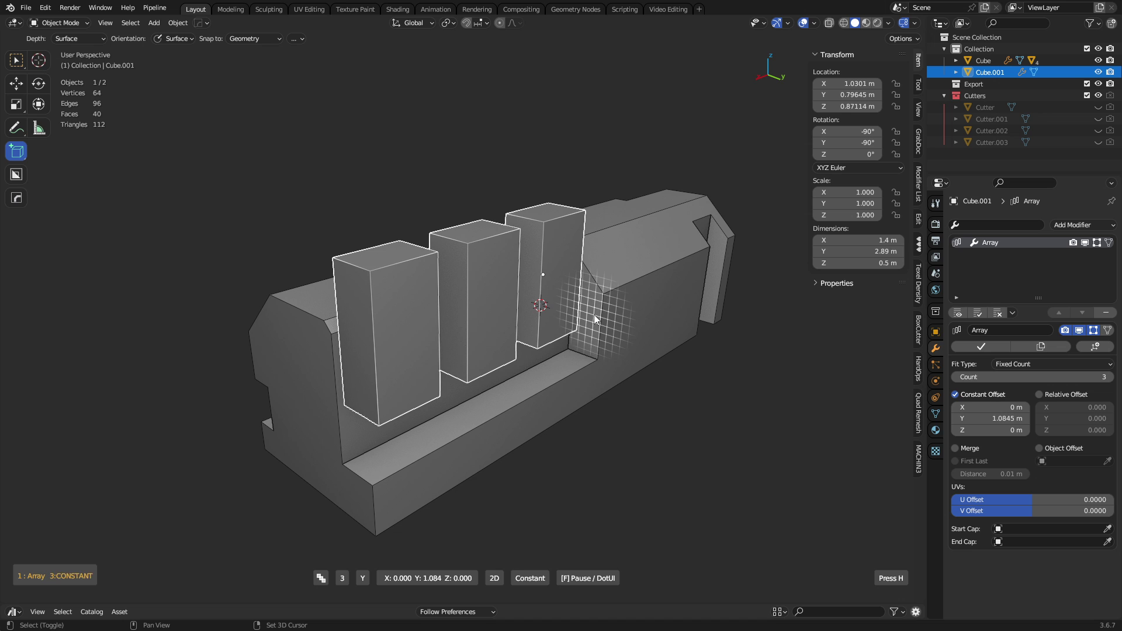
key(g)
click(488, 332)
shift+click(625, 312)
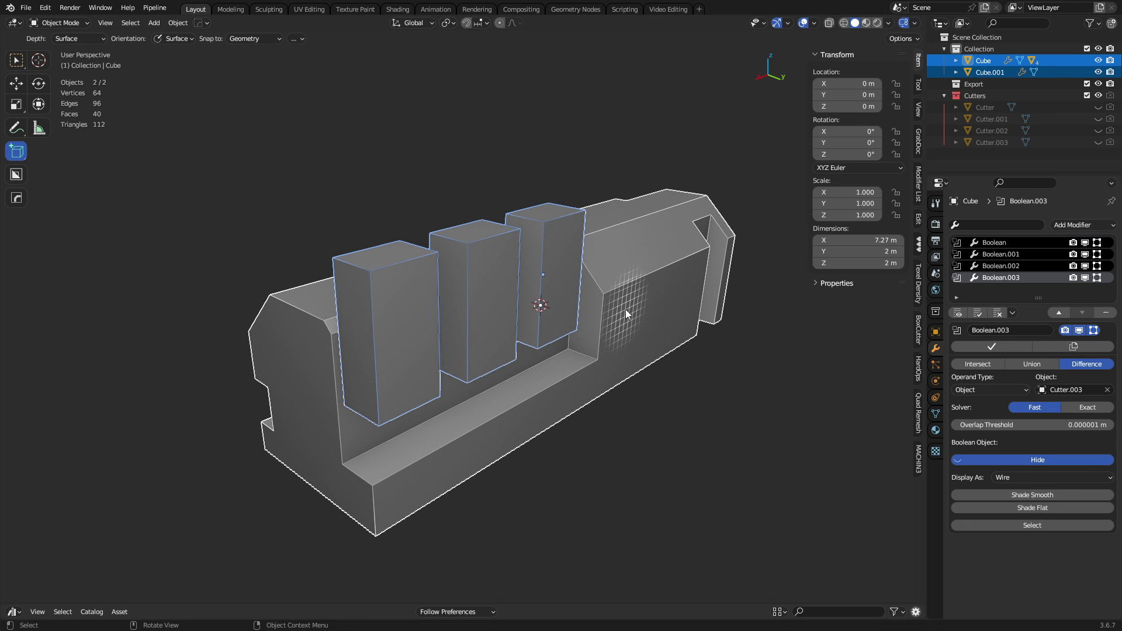
click(632, 308)
key(g)
right_click(634, 304)
click(568, 292)
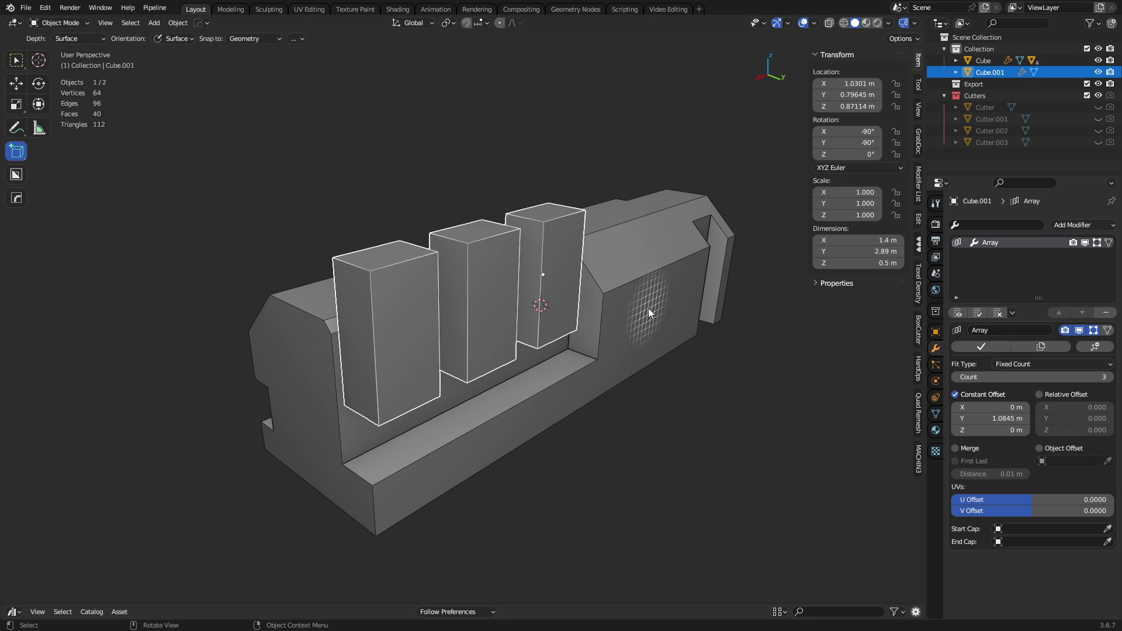
click(647, 310)
click(558, 297)
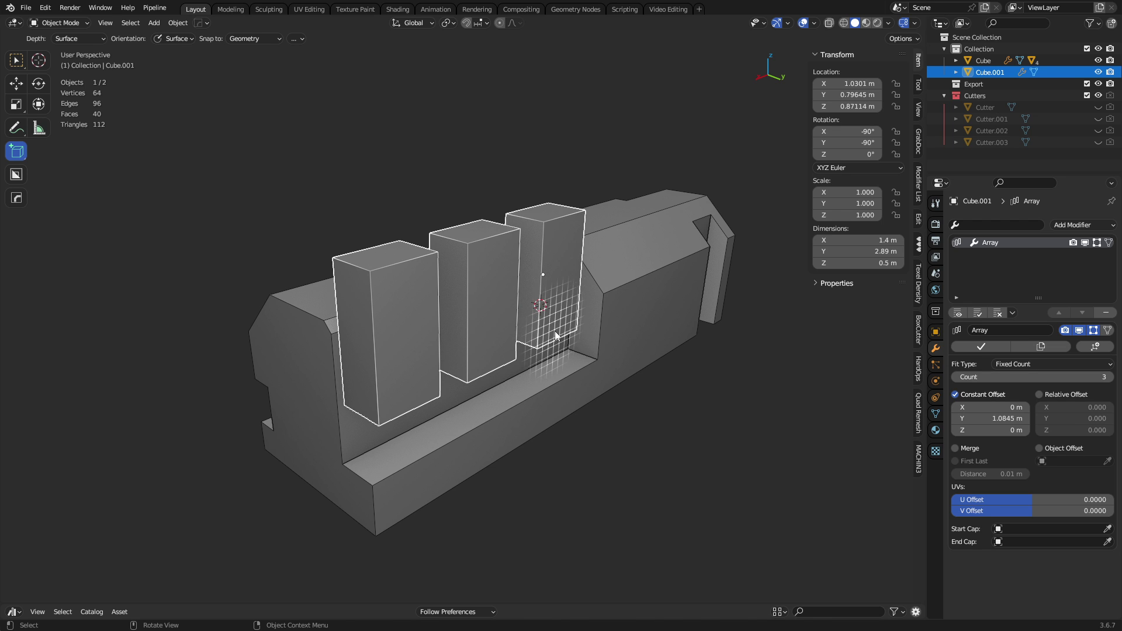
key(g)
right_click(576, 316)
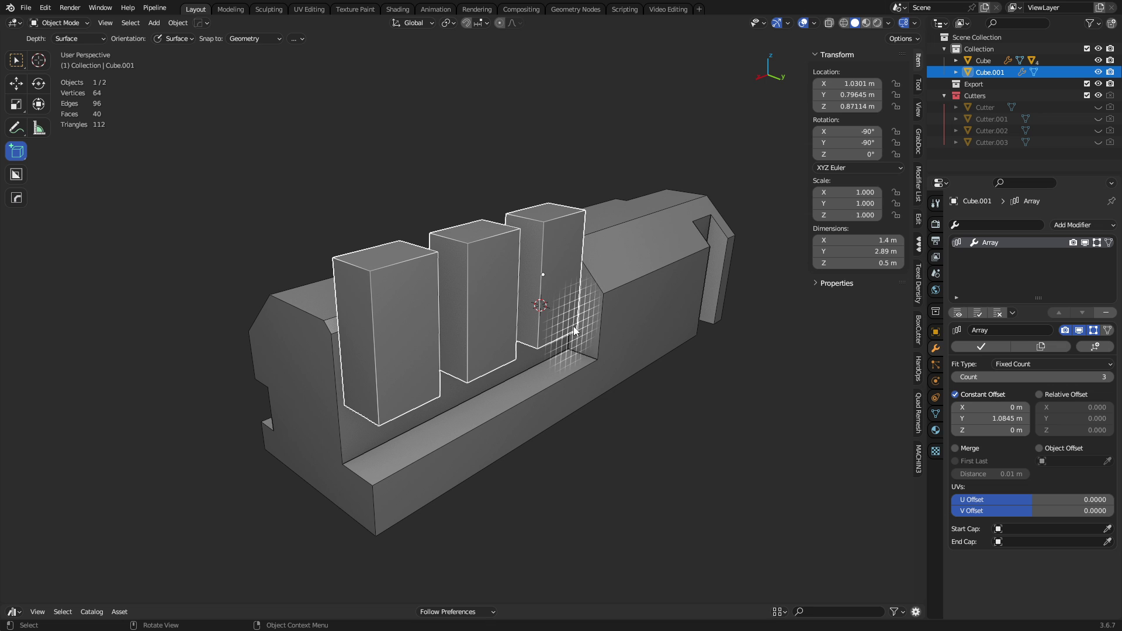
click(617, 330)
middle_drag(590, 351, 562, 334)
shift+click(561, 313)
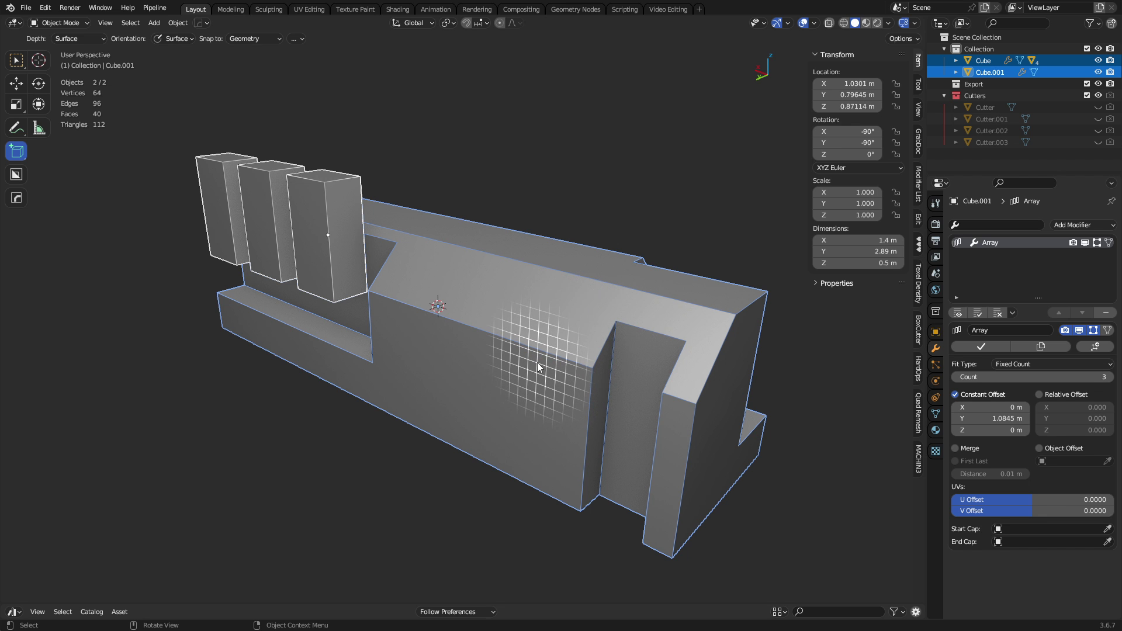
click(461, 325)
key(g)
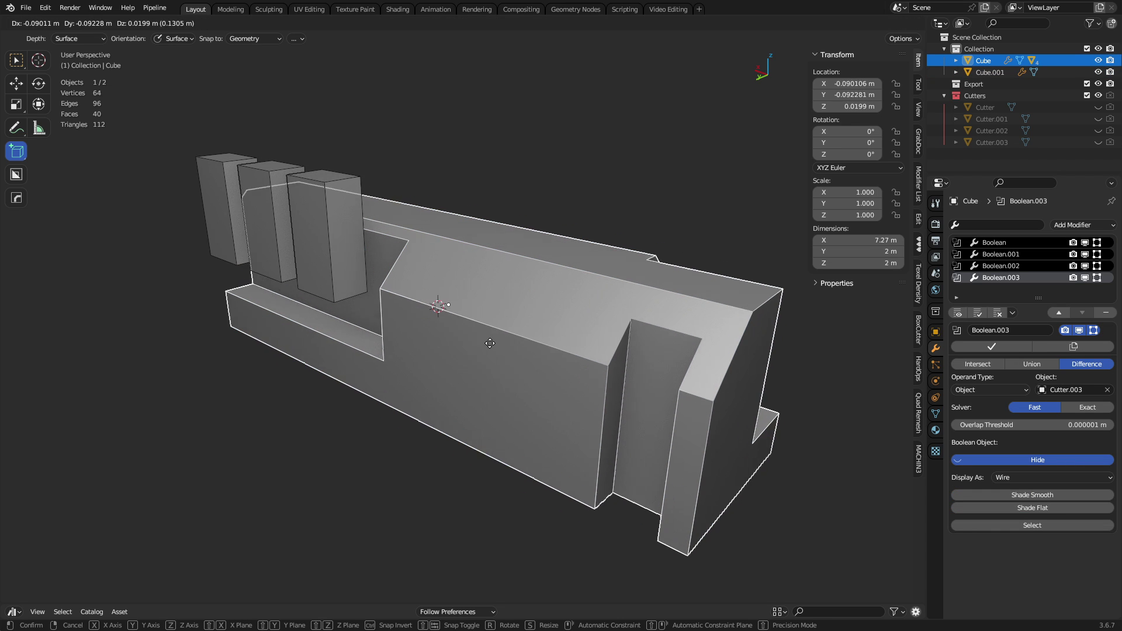
key(Escape)
click(336, 255)
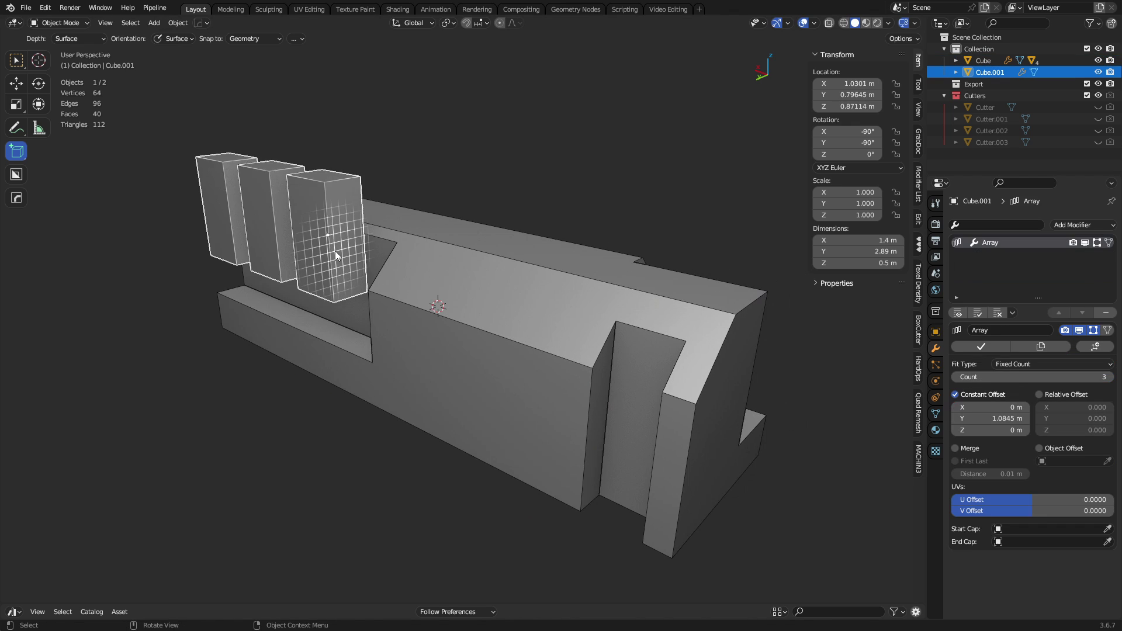
key(g)
right_click(353, 252)
middle_drag(676, 331, 590, 332)
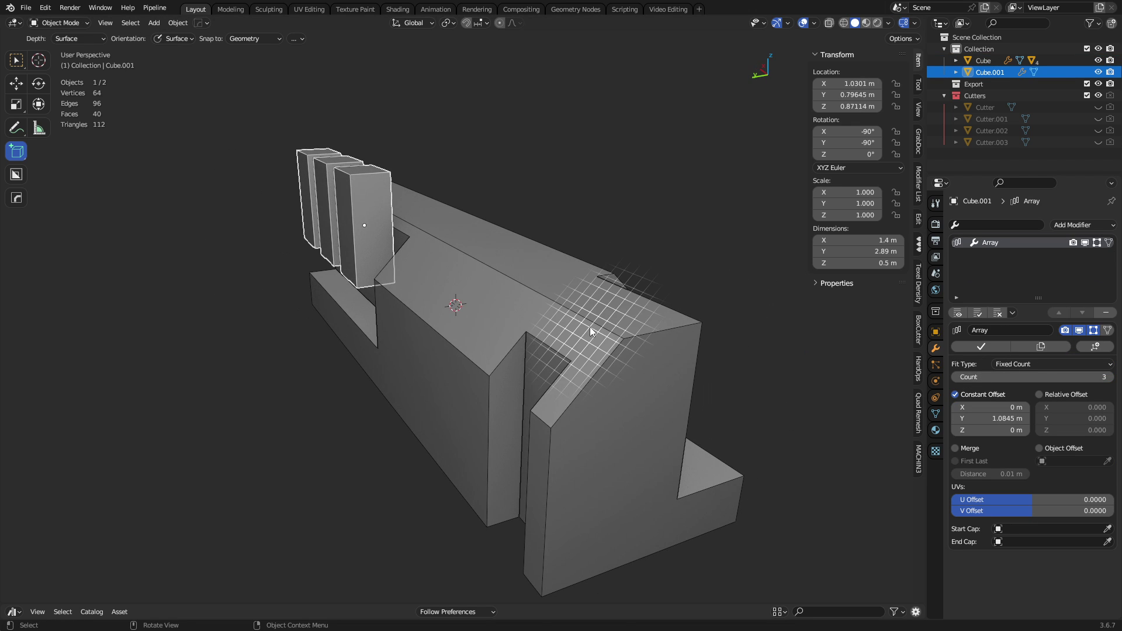
middle_drag(586, 280, 588, 327)
key(a)
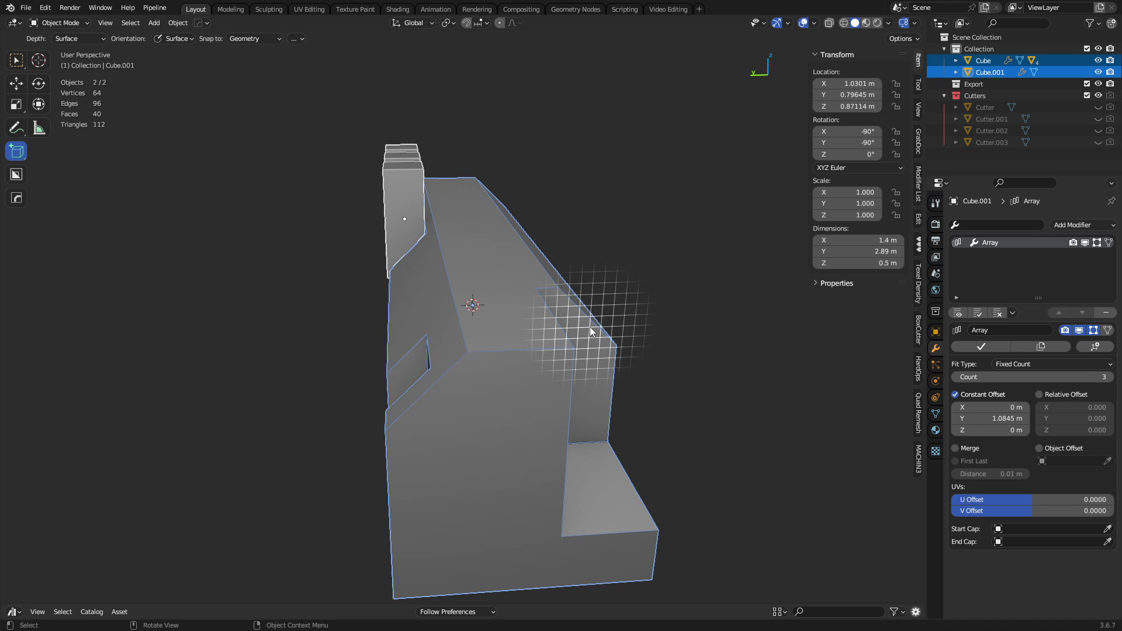
Draw a box about 1.7 × 1.06 × 1.14 m in the corner recess at the block's opposite end.
key(alt+a)
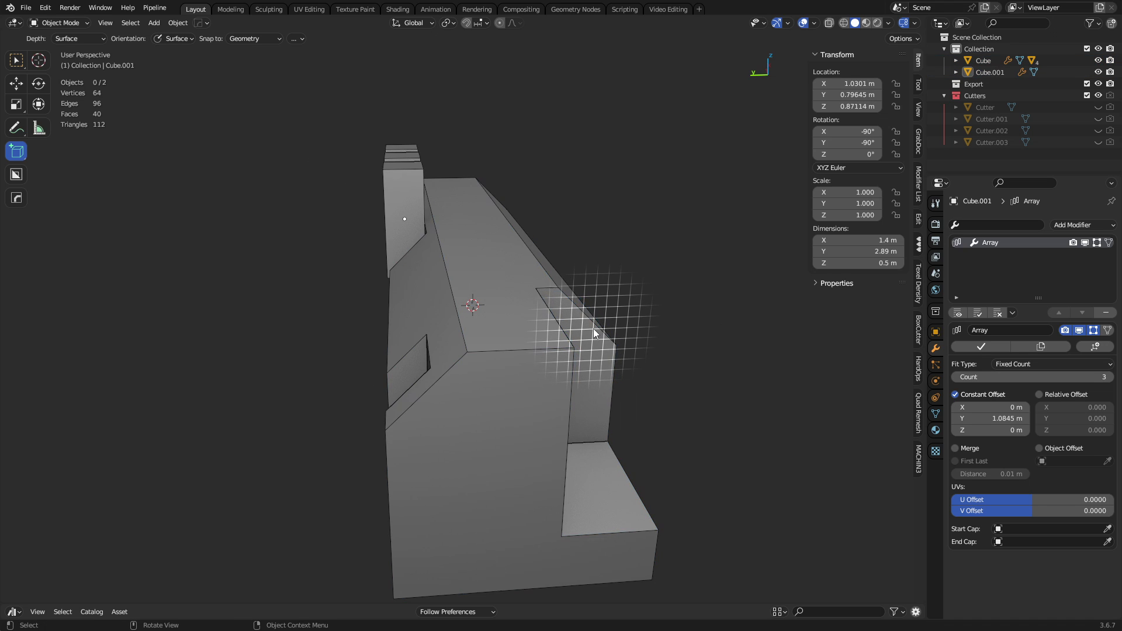
middle_drag(589, 331, 464, 370)
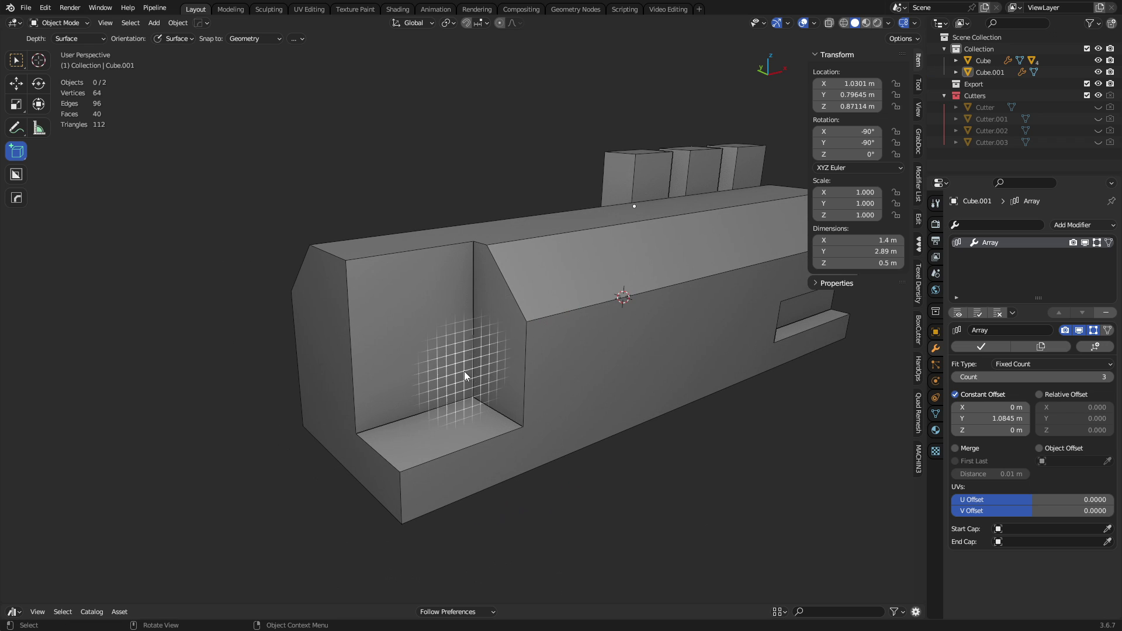
drag(461, 384, 350, 220)
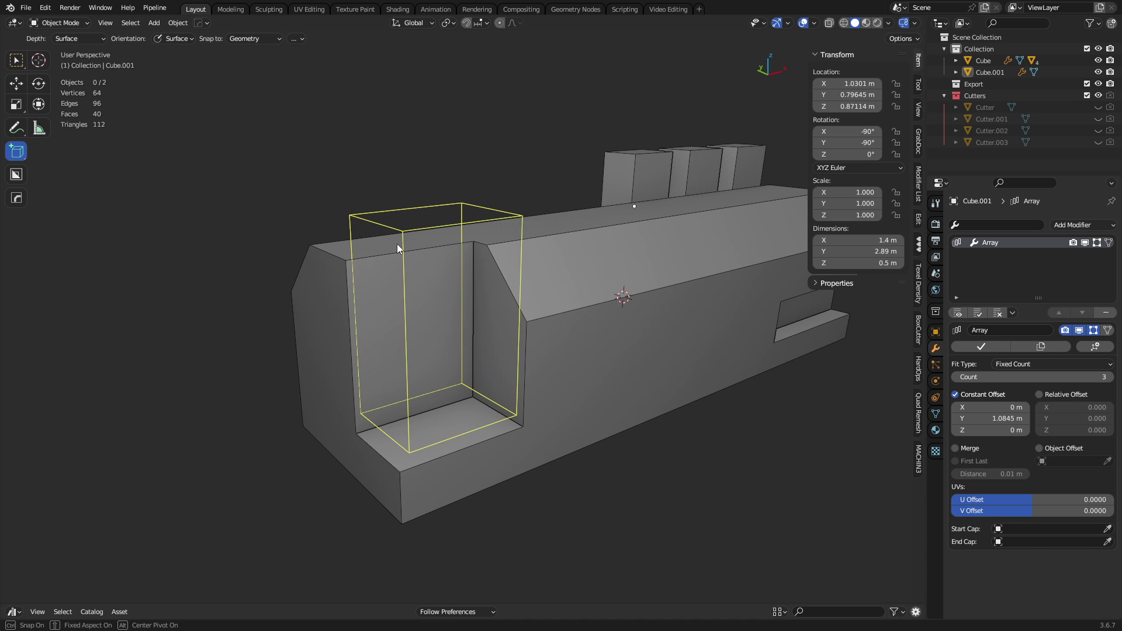
click(422, 256)
Bevel the lower outer edge of the end box in Edit Mode by about 0.298 m with one segment.
key(ctrl+Tab)
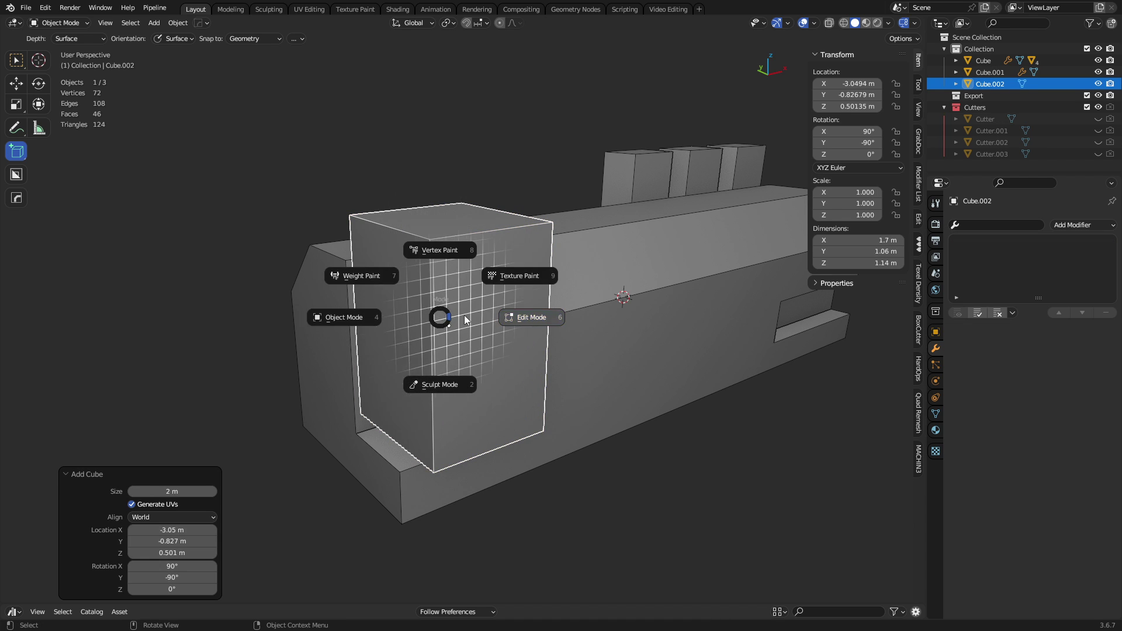
click(467, 319)
click(481, 457)
key(ctrl+b)
click(557, 467)
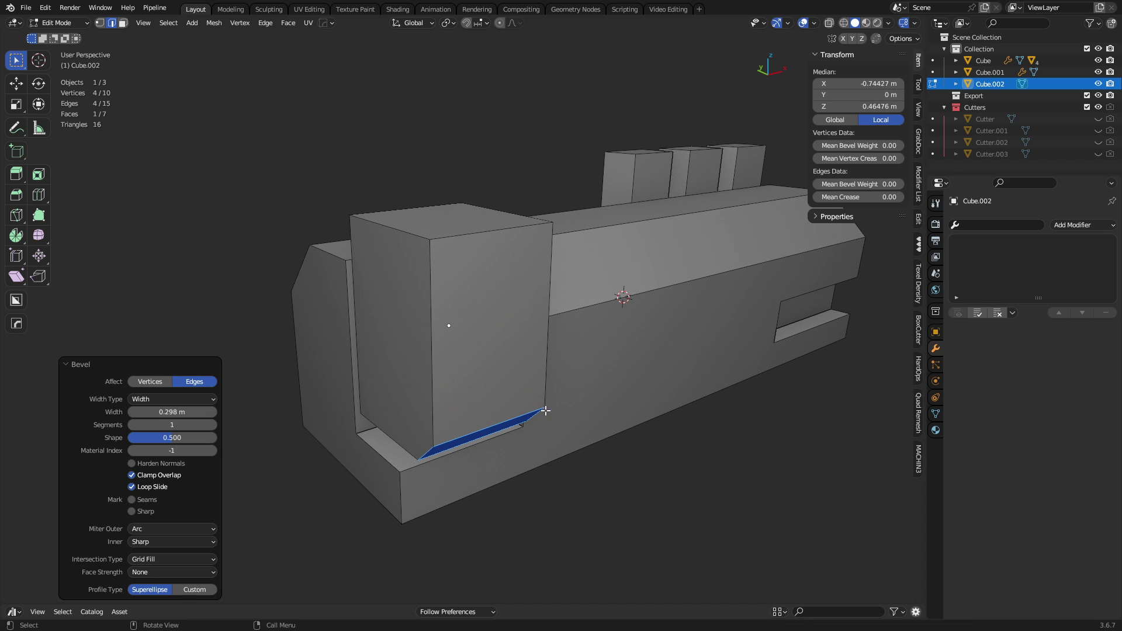
Lower the top face of the end box about 0.232 m along the Z axis.
key(3)
click(450, 217)
key(g)
key(z)
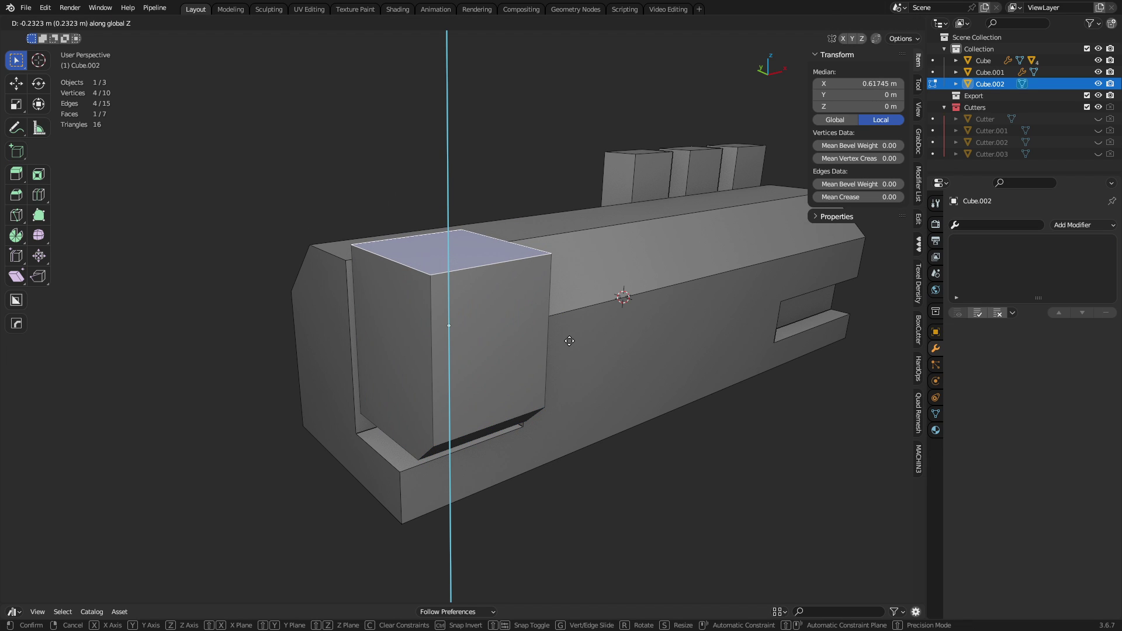
click(569, 340)
Return to Object Mode and lower the row of three arrayed boxes about 0.41 m along the Z axis.
middle_drag(403, 341, 724, 310)
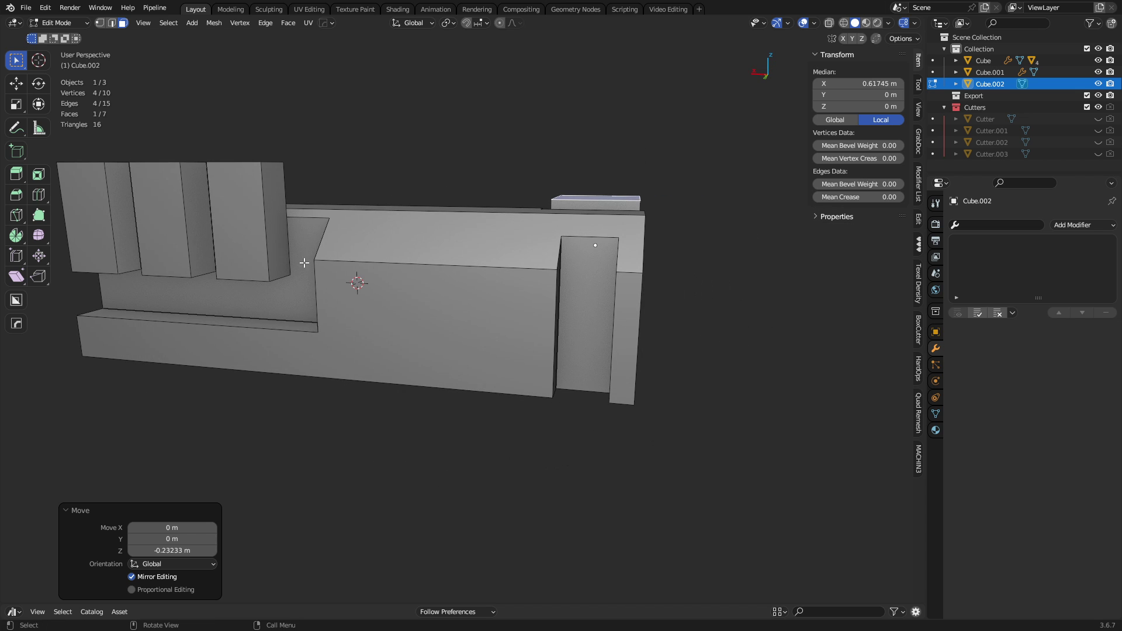
key(ctrl+Tab)
click(204, 261)
click(145, 253)
key(g)
key(z)
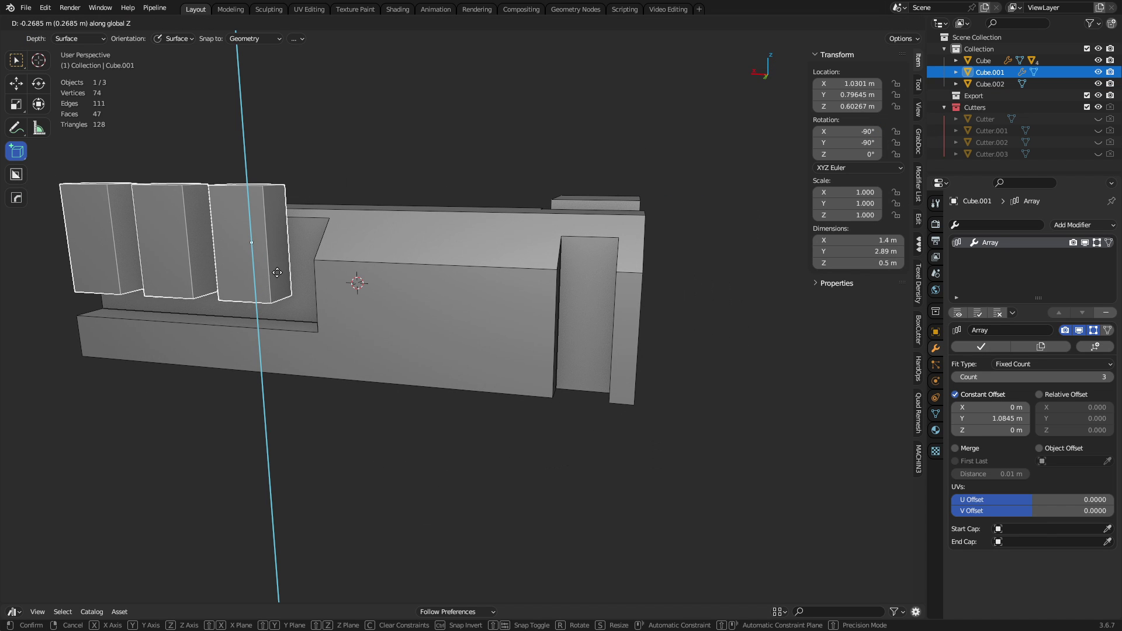
click(287, 281)
key(alt+a)
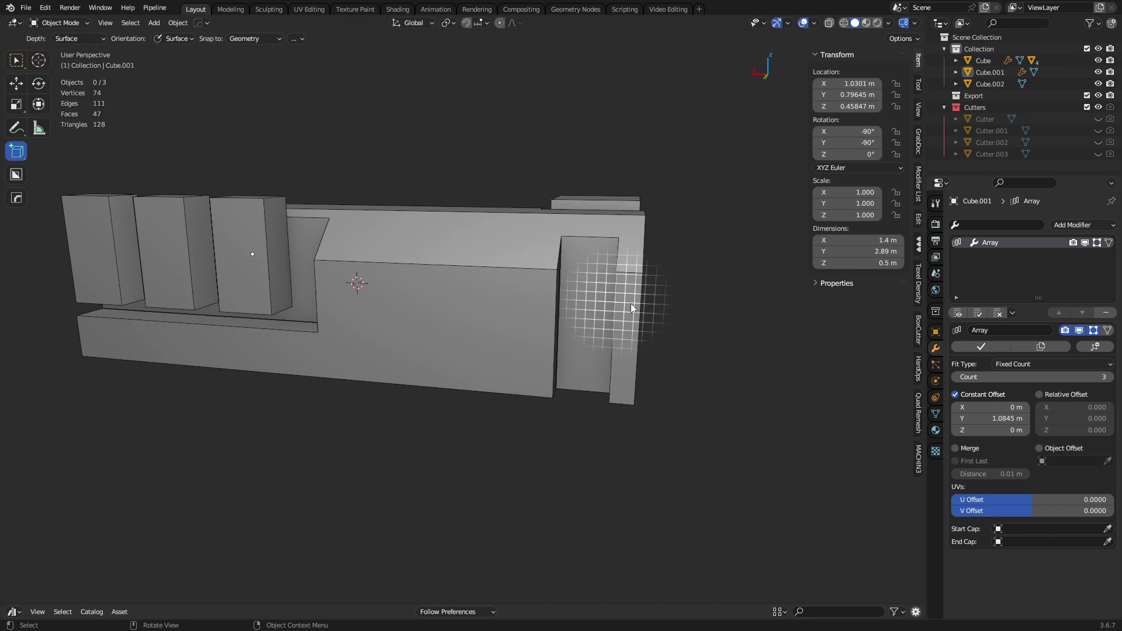
Cut a shallow recess with a slanted end along the block's top using a BoxCutter Ngon drawn from the front view.
middle_drag(629, 303, 457, 273)
click(479, 332)
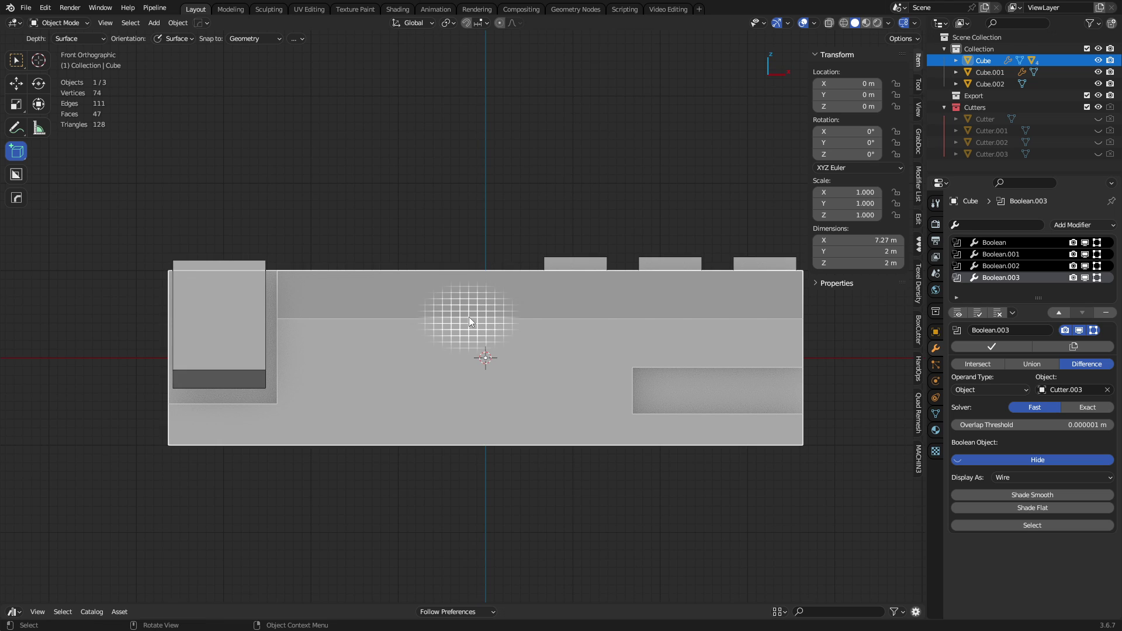
click(21, 179)
key(d)
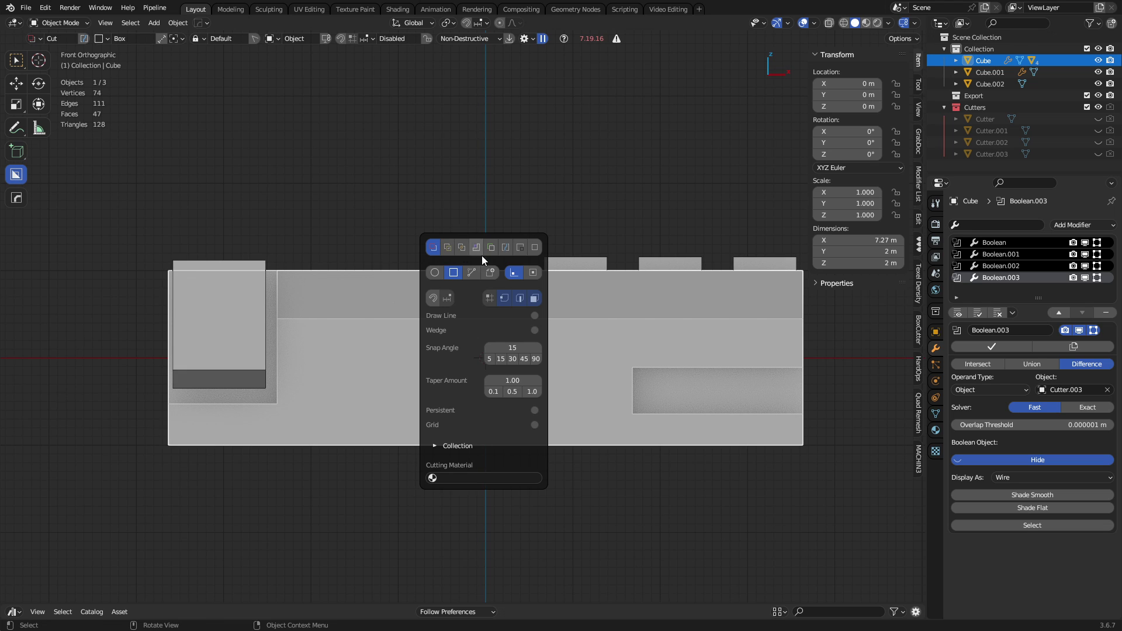
click(488, 272)
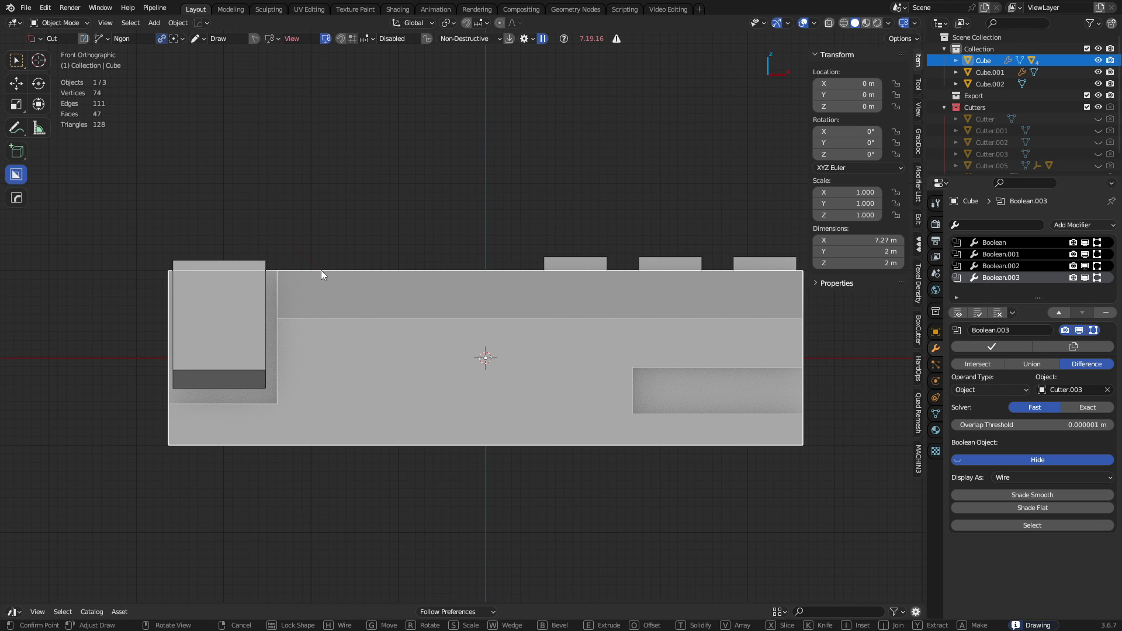
click(335, 279)
click(748, 290)
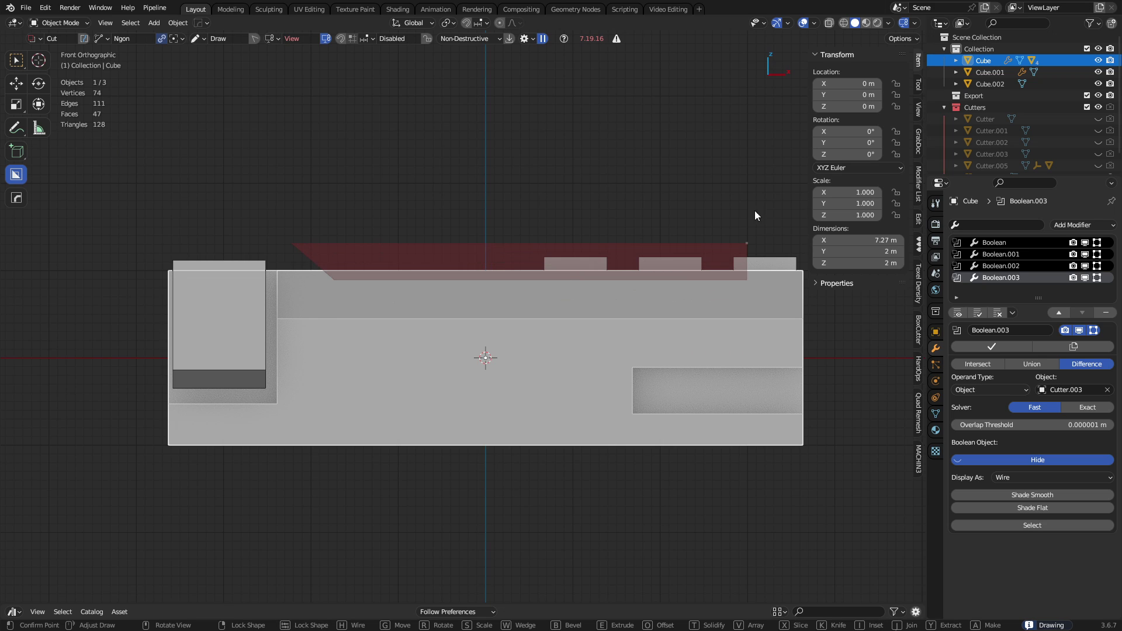
middle_drag(758, 233, 570, 300)
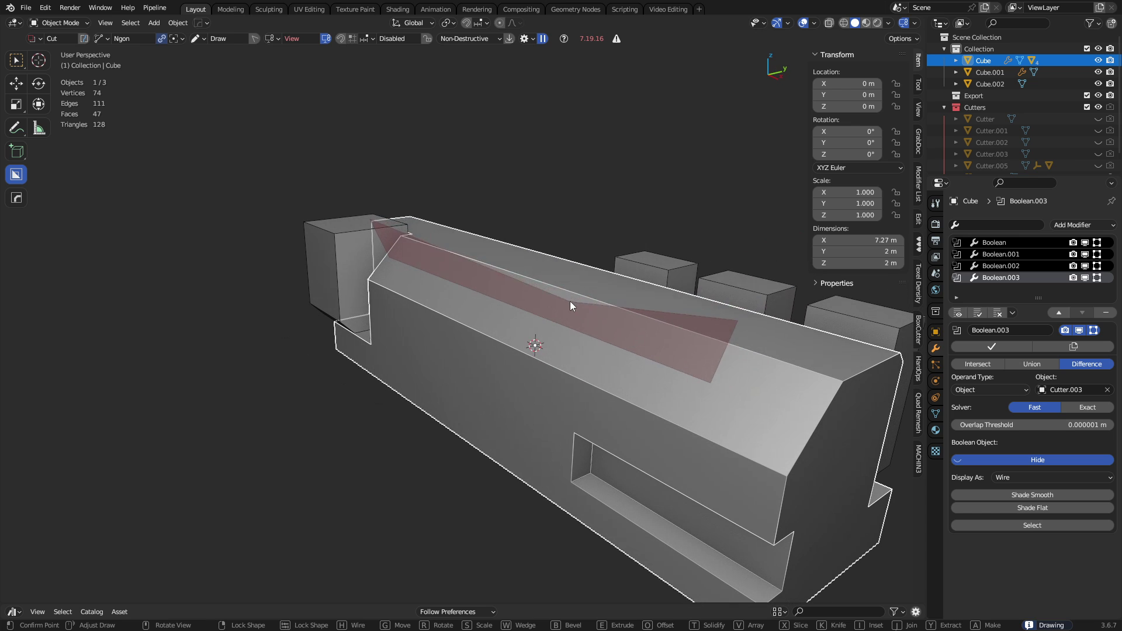
click(581, 154)
middle_drag(582, 157, 561, 344)
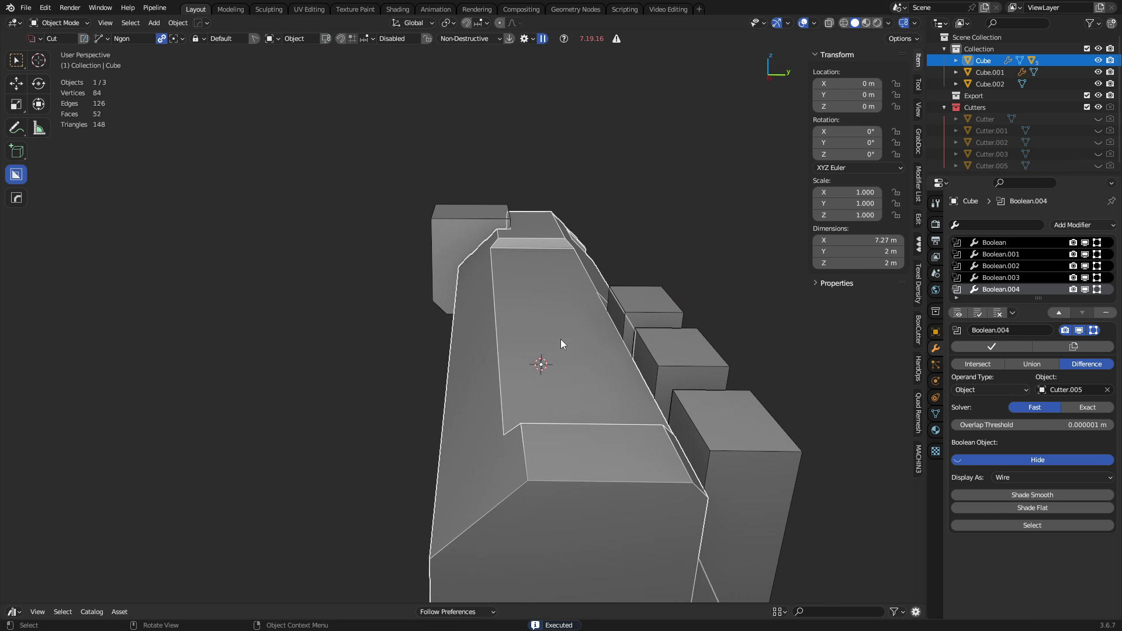
middle_drag(717, 395, 651, 376)
click(668, 359)
Add a 2 m cube and move it about 6.25 m in the negative Y direction, clear of the block.
middle_drag(548, 370, 508, 369)
middle_drag(636, 381, 435, 320)
key(shift+a)
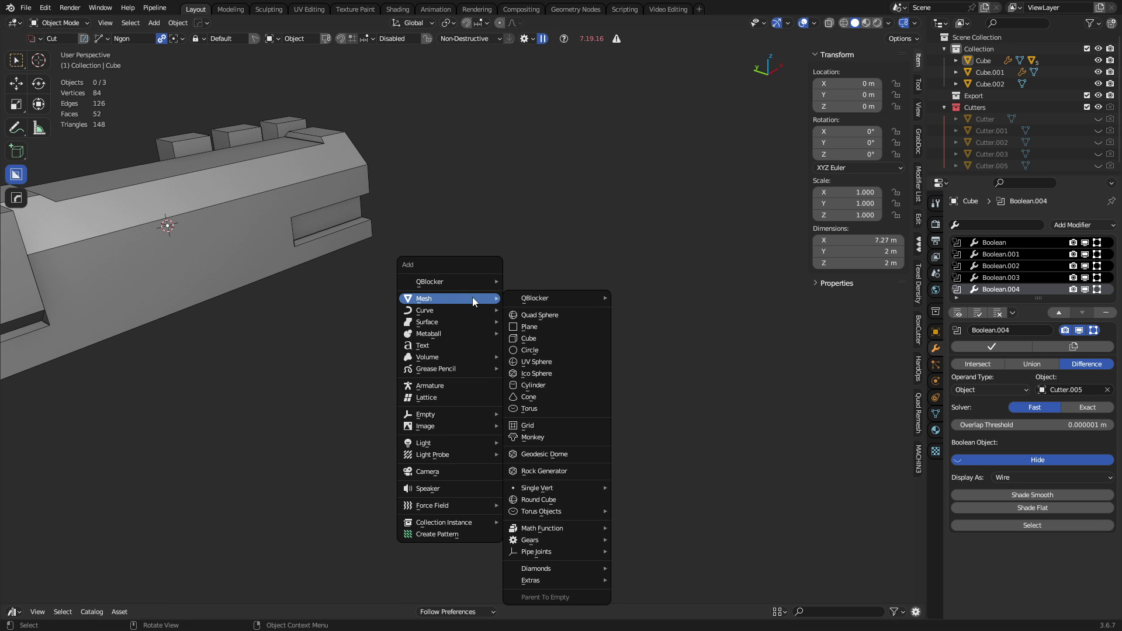
click(534, 340)
key(g)
key(y)
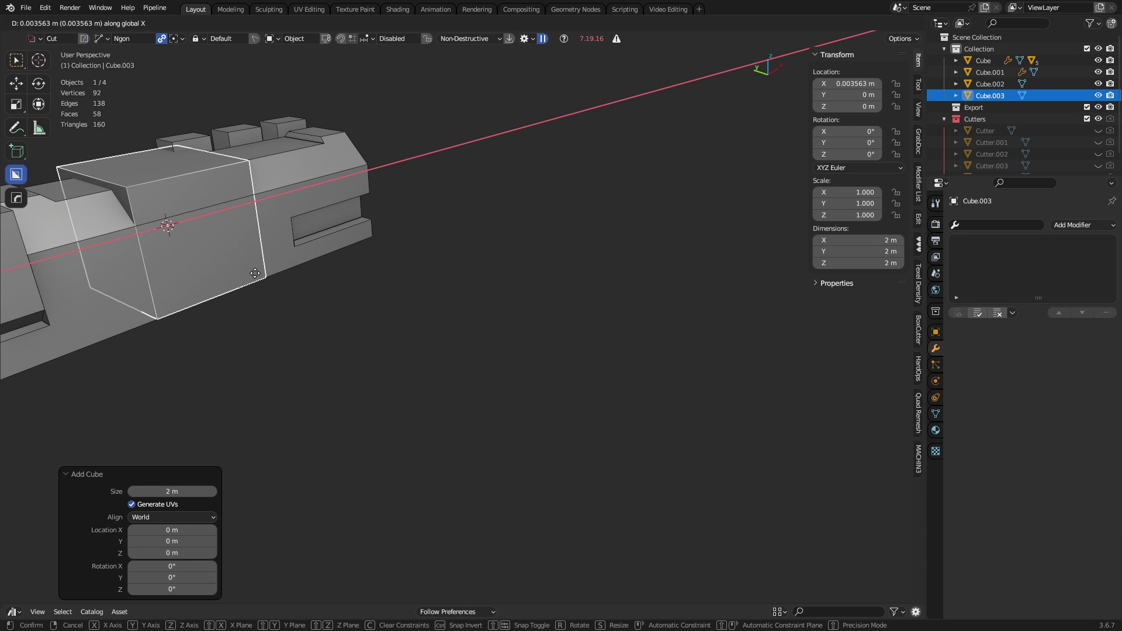
click(563, 391)
Duplicate the cube twice in the negative Y direction, spacing the copies about 2.6 m and 2.97 m apart.
key(shift+d)
key(y)
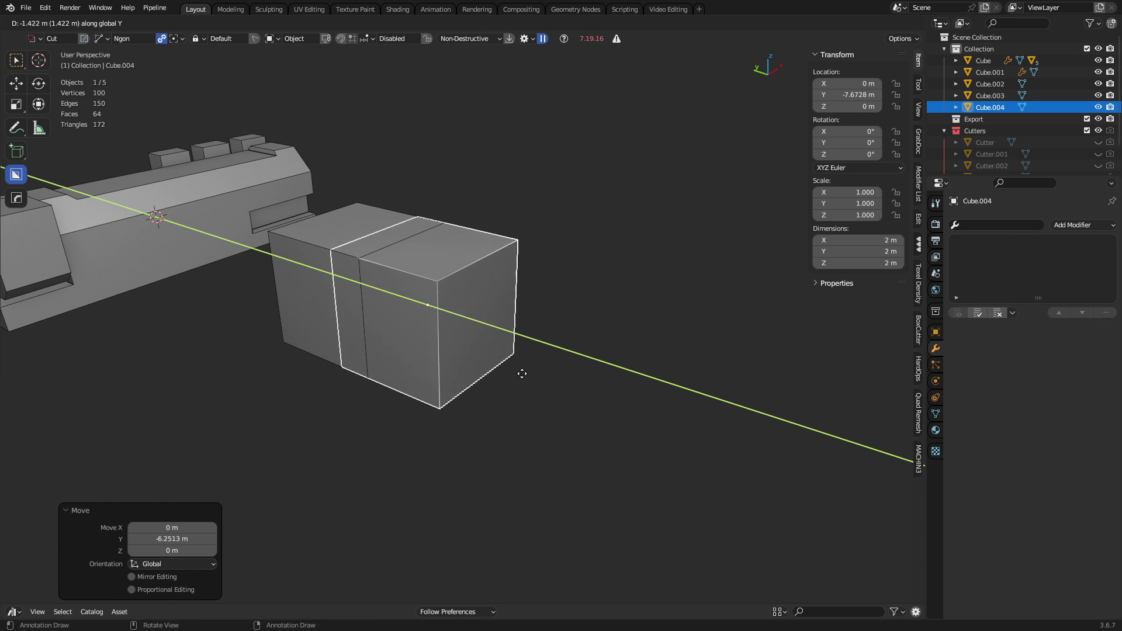
click(570, 395)
key(shift+d)
key(y)
click(777, 459)
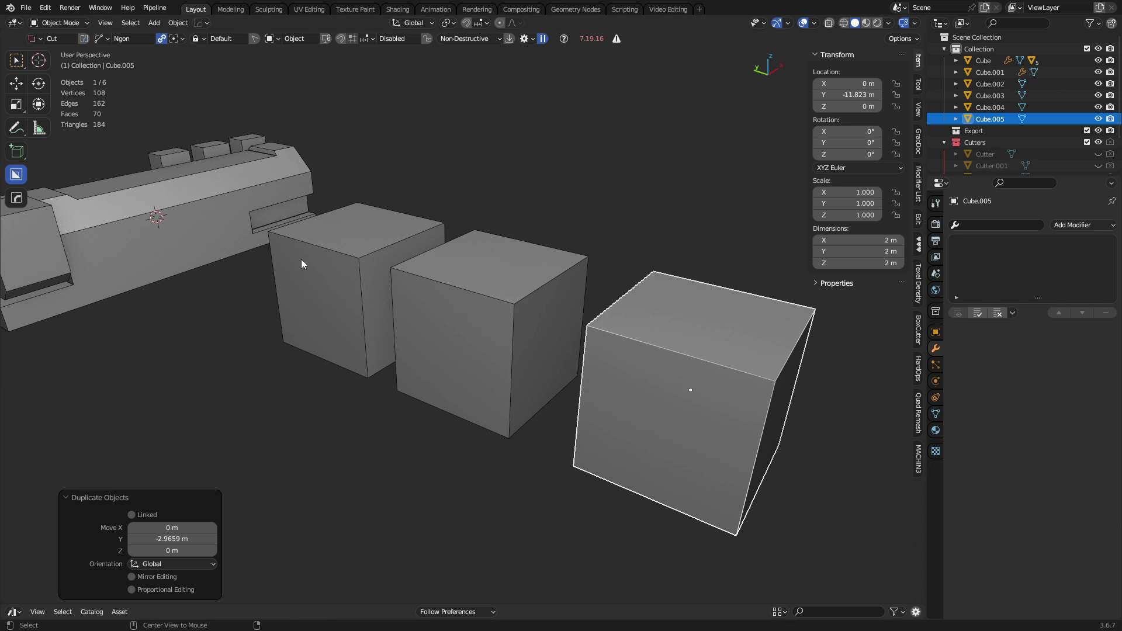
Rotate the middle of the three loose cubes 45° around the Z axis and reselect it.
scroll(614, 404, down, 3)
alt+drag(302, 264, 648, 416)
click(398, 320)
scroll(450, 319, up, 3)
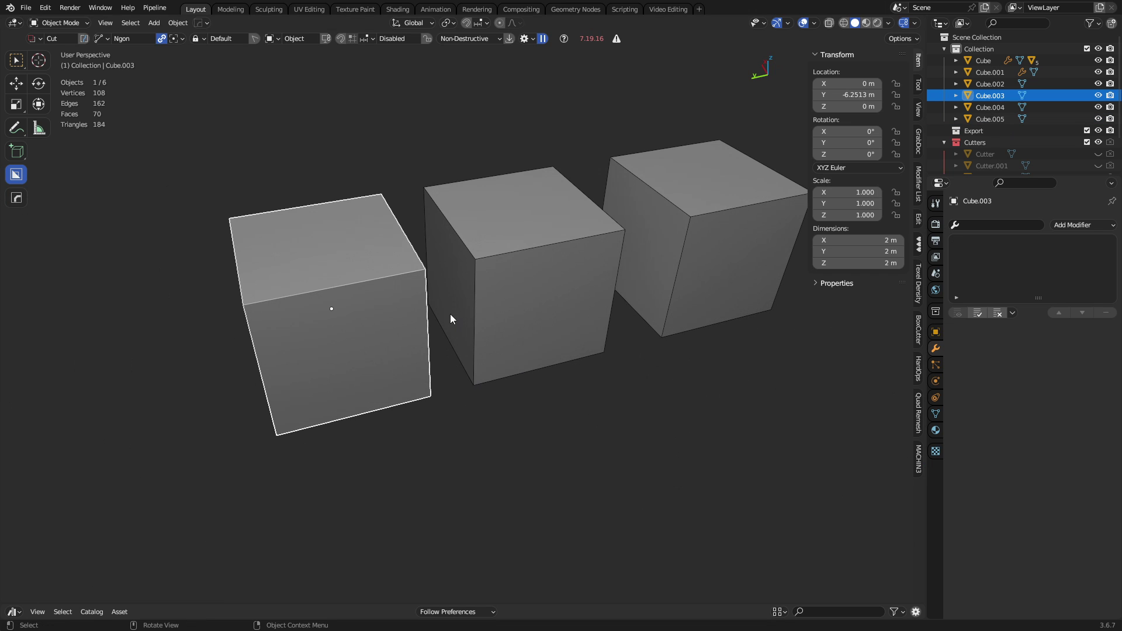
click(514, 316)
text(rz)
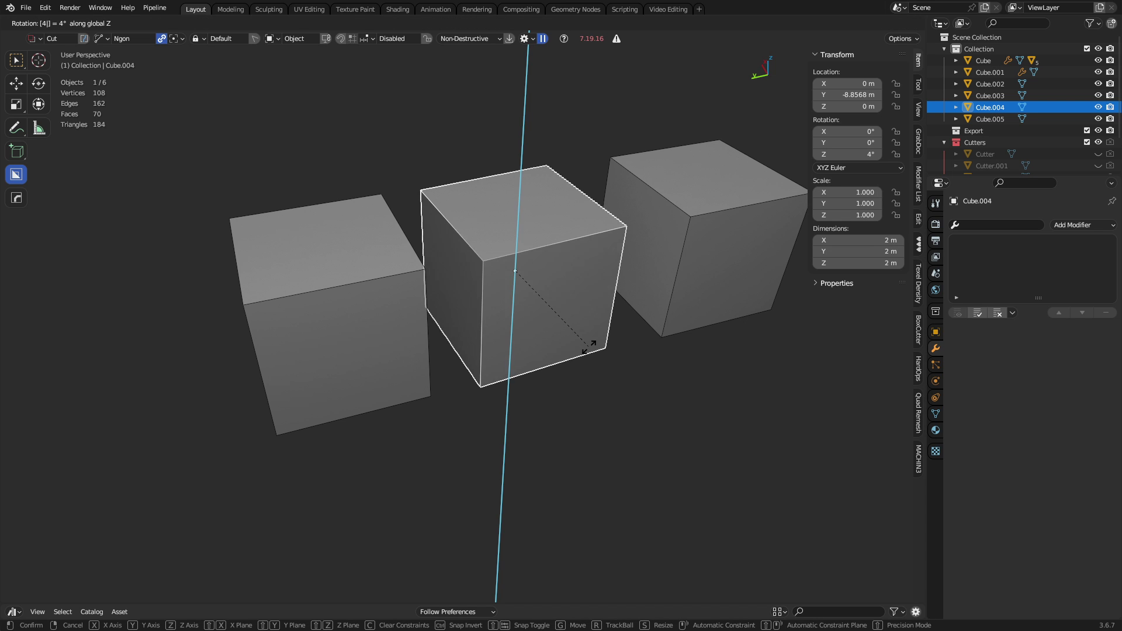
text(5)
click(588, 346)
key(a)
key(a)
middle_drag(635, 400, 526, 313)
click(525, 313)
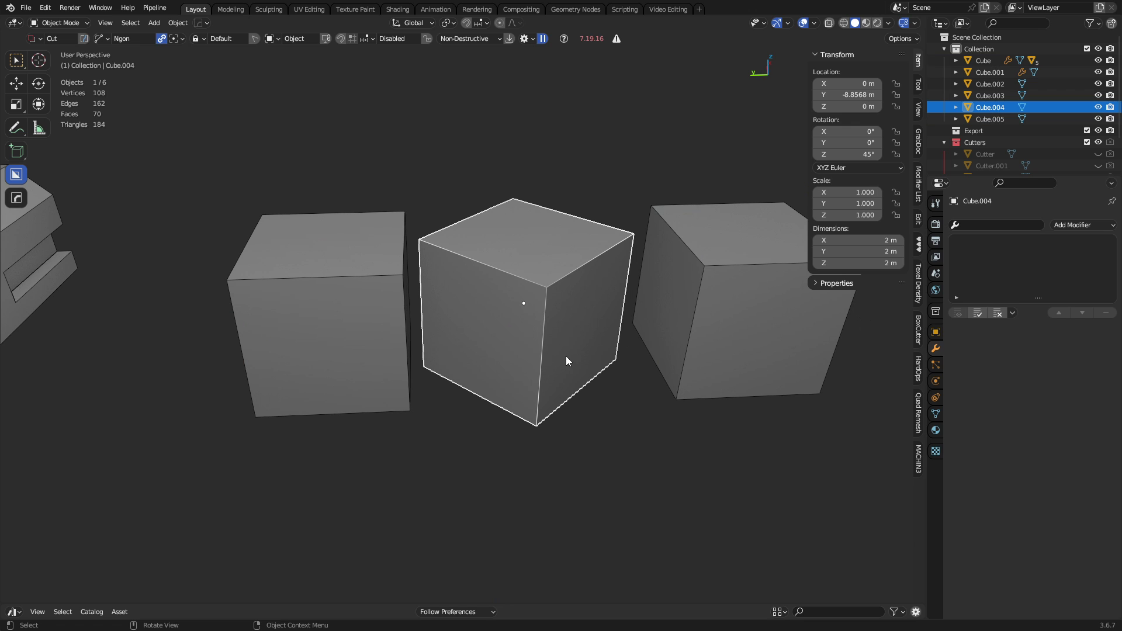
Bevel two diagonally opposite vertical edges of the outermost loose cube into flat chamfers.
middle_drag(566, 358, 613, 363)
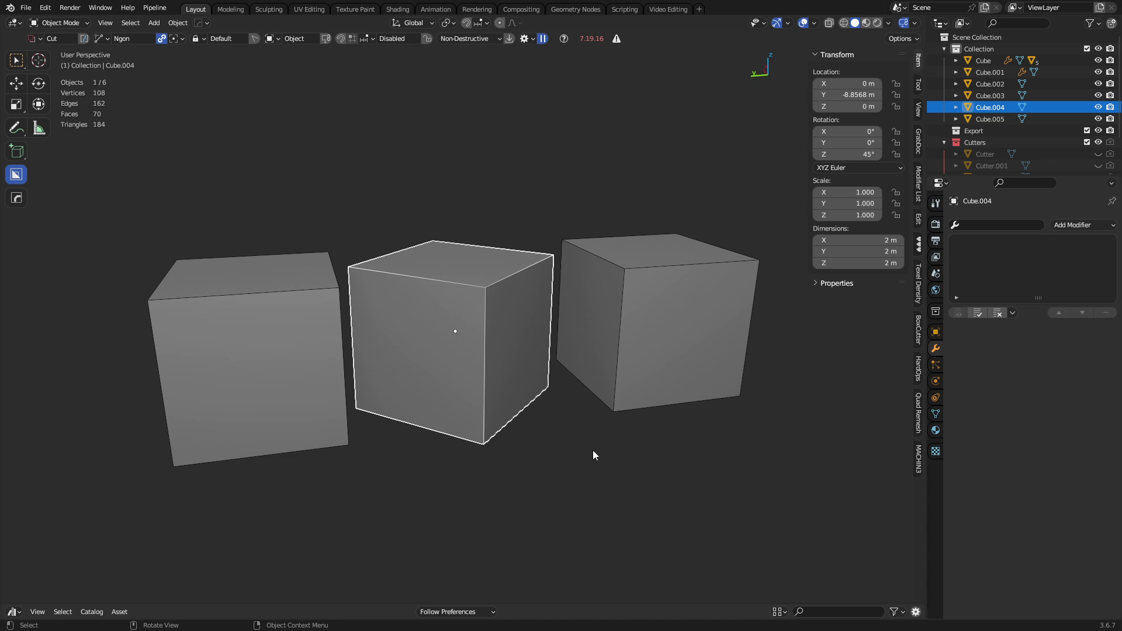
click(555, 463)
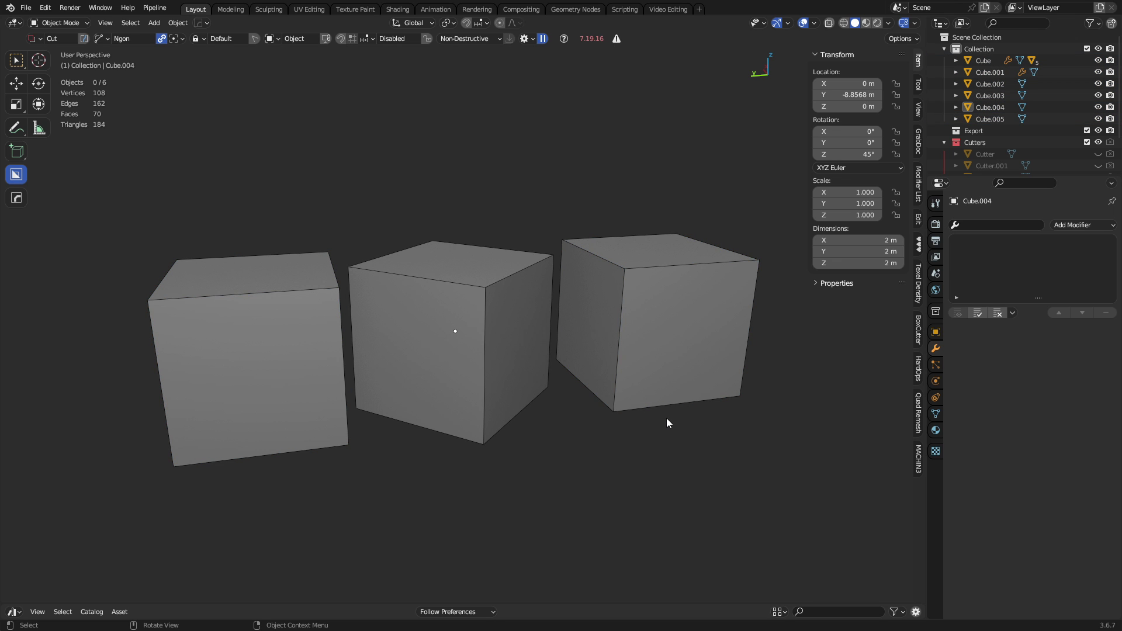
middle_drag(666, 418, 500, 364)
click(500, 368)
key(ctrl+Tab)
click(527, 353)
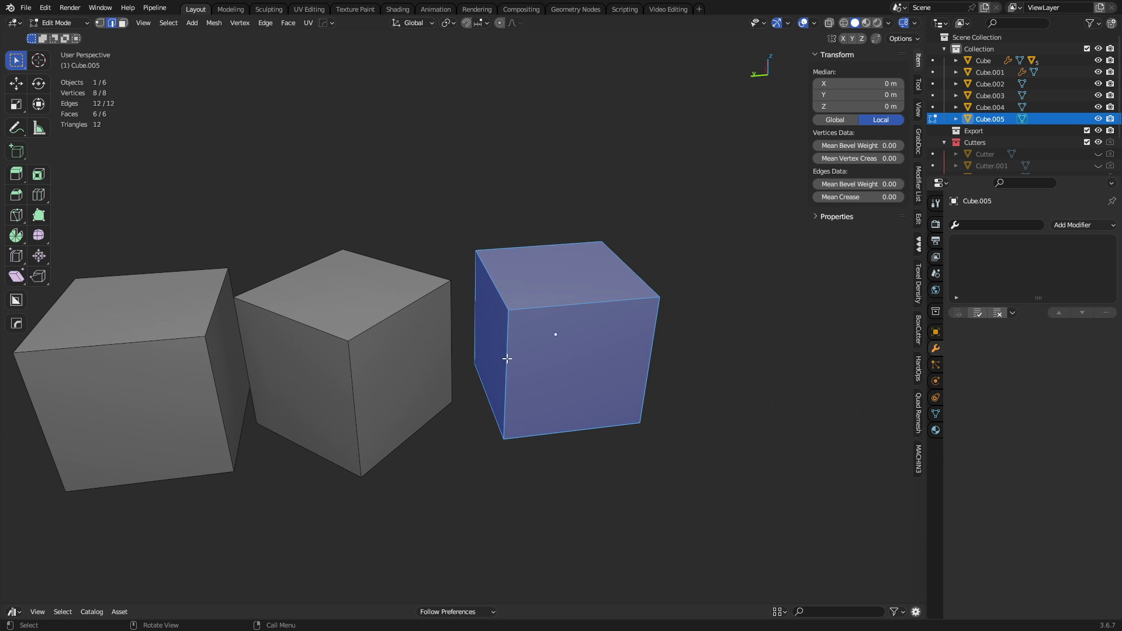
click(525, 337)
key(alt+z)
key(alt+z)
key(ctrl+b)
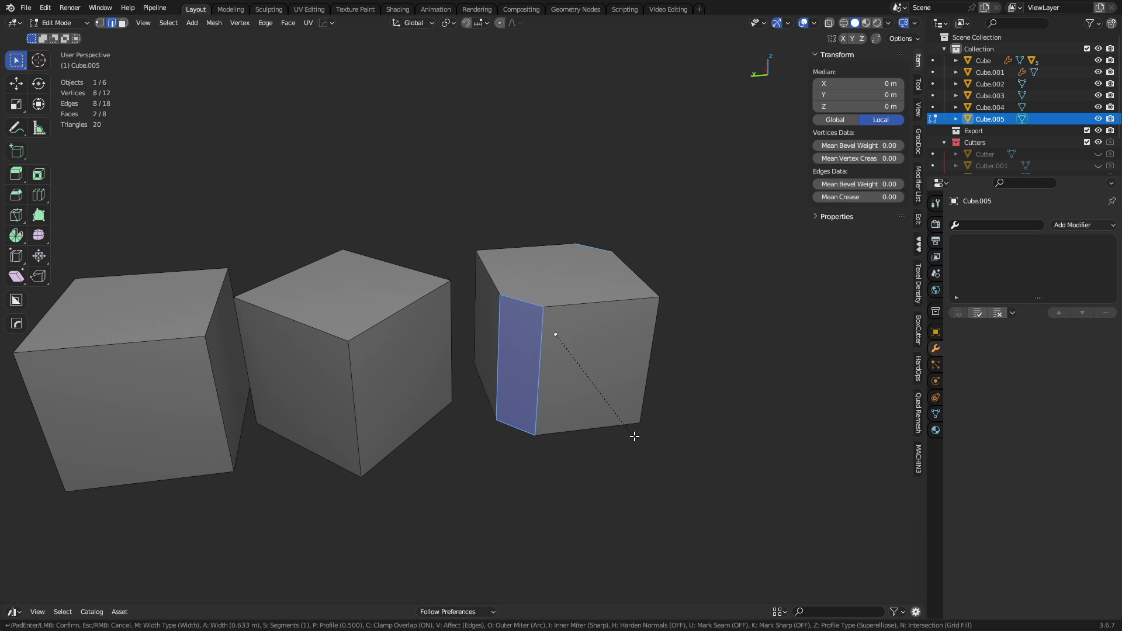
click(671, 440)
Try marking the top face of the chamfered cube with an Annotate stroke, then return to the selection tool.
shift+middle_drag(625, 411, 560, 430)
key(a)
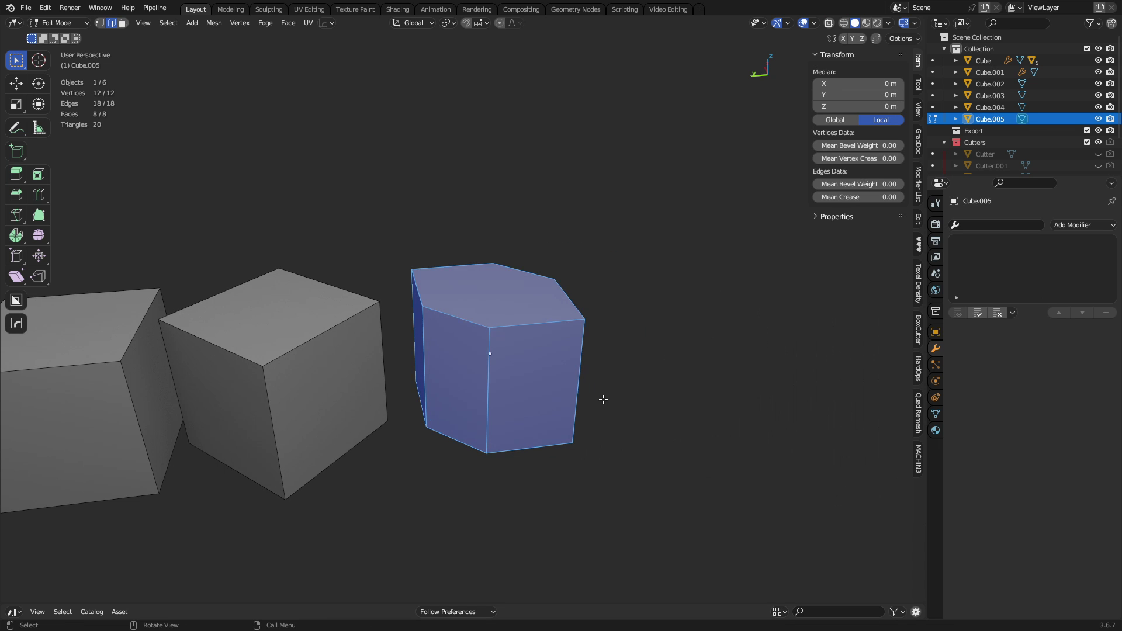
key(alt+a)
middle_drag(605, 387, 541, 356)
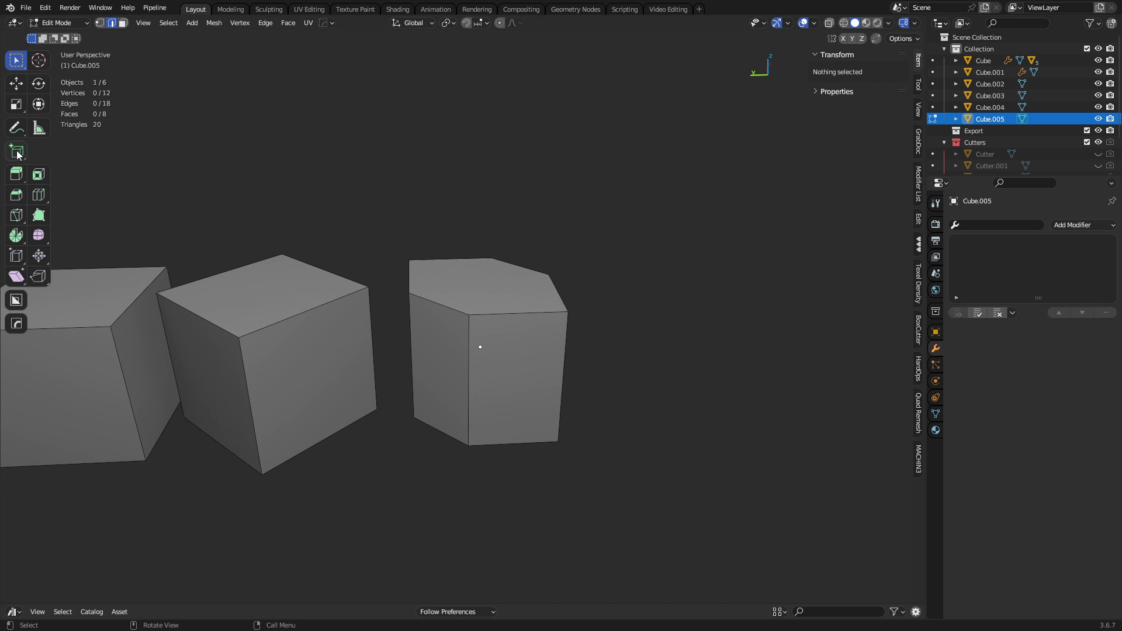
click(17, 128)
drag(406, 259, 414, 262)
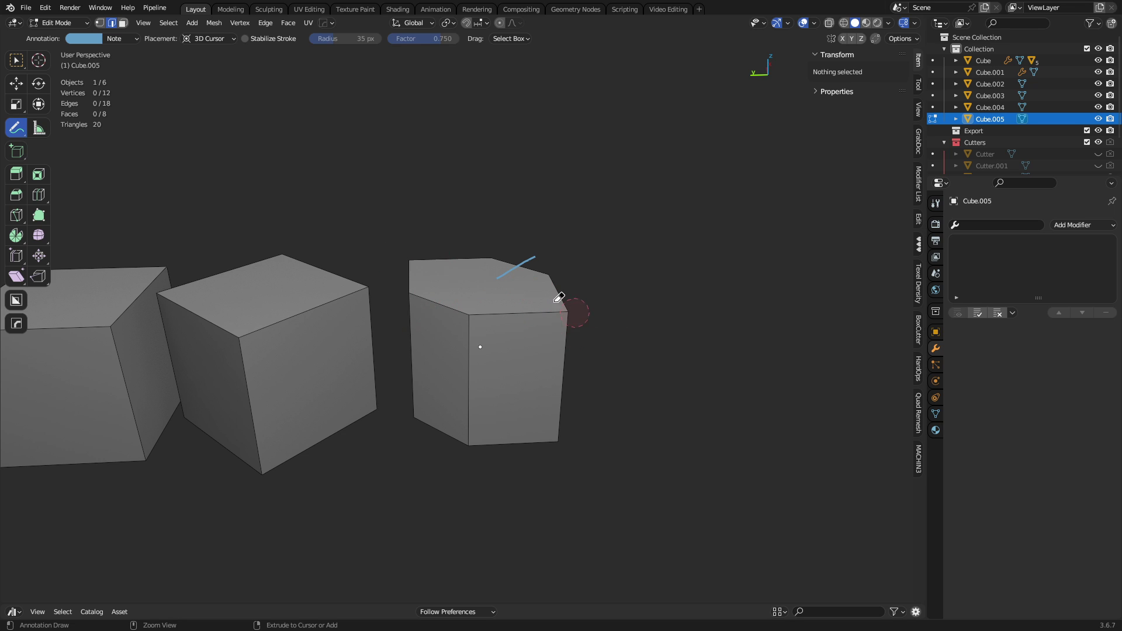
click(20, 64)
Connect the two opposite unchamfered corner vertices on the cube's top face with a diagonal edge.
key(ctrl+Tab)
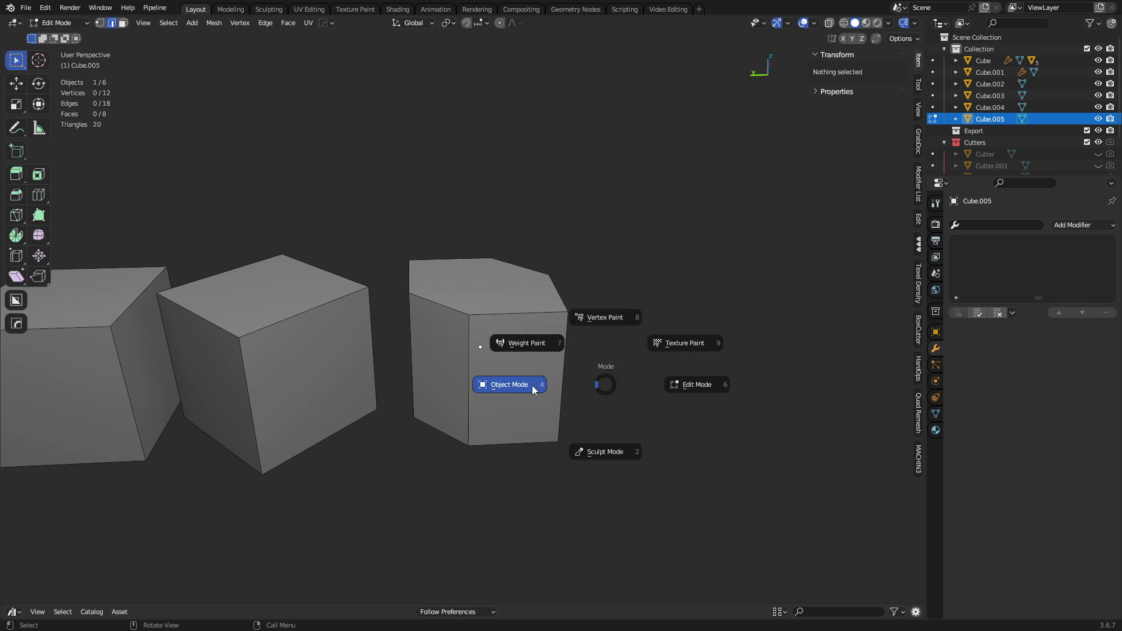
click(530, 386)
key(ctrl+Tab)
click(547, 366)
shift+click(419, 267)
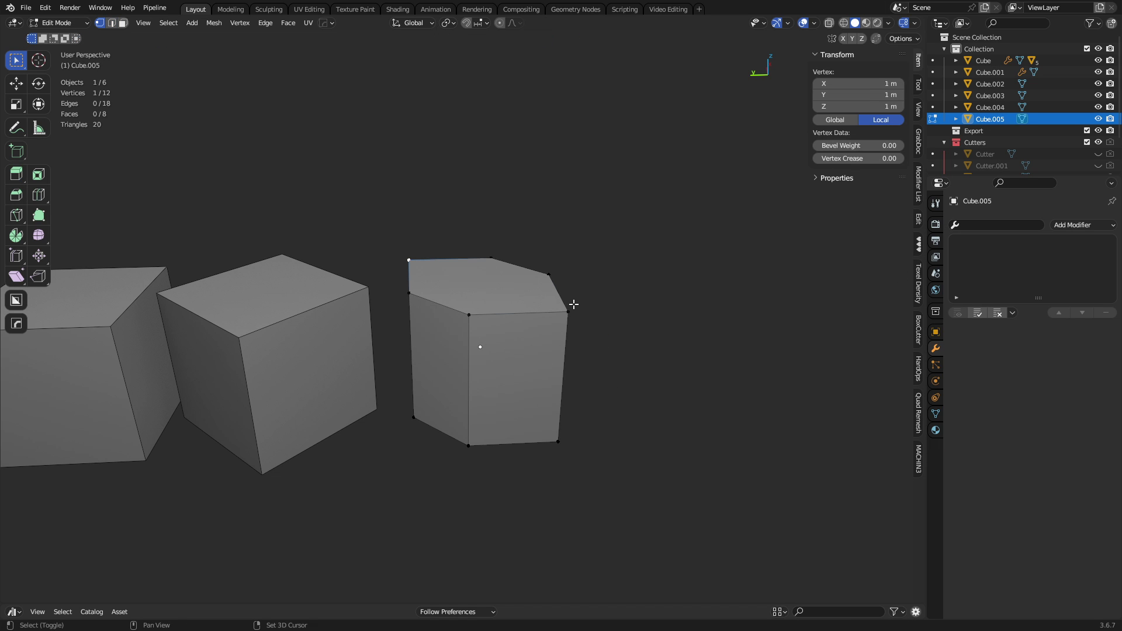
key(j)
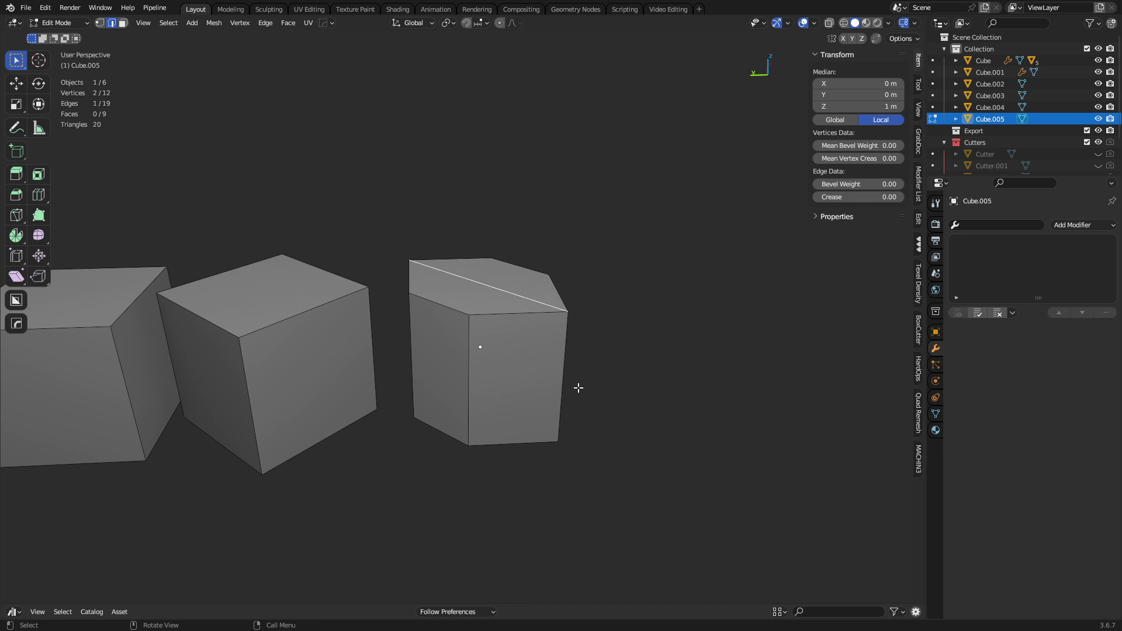
Set the chamfered cube's origin to the diagonal edge, aligned with its direction, and return to Object Mode.
key(shift+s)
click(542, 482)
key(Tab)
click(493, 479)
middle_drag(539, 390, 497, 387)
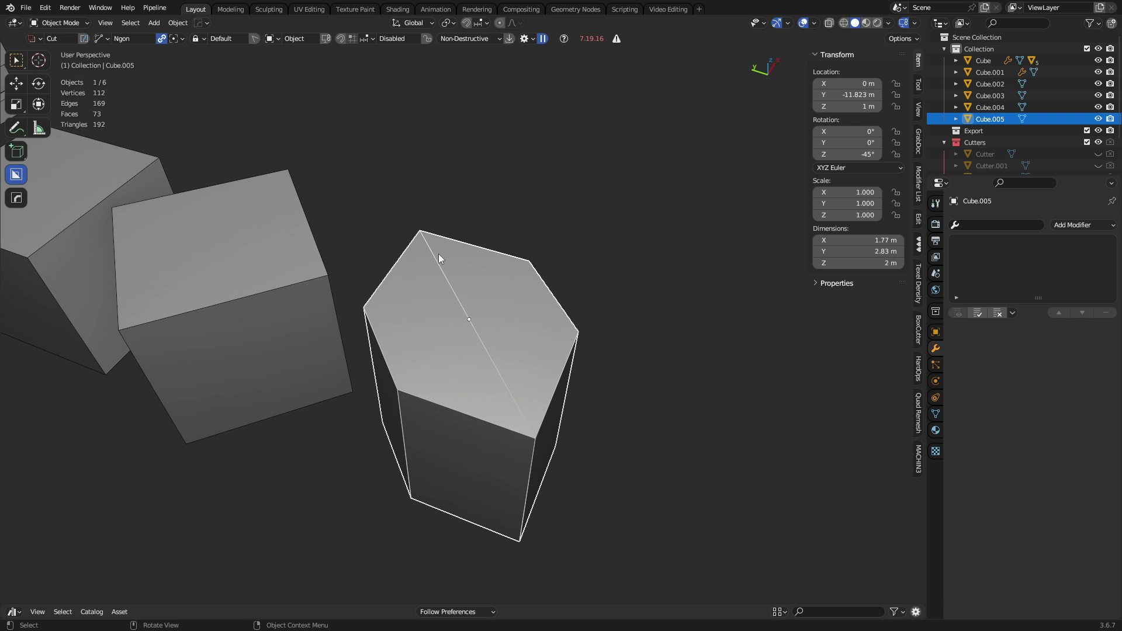
Symmetrize the entire chamfered cube mesh across its local X axis, from positive to negative.
key(Tab)
click(591, 371)
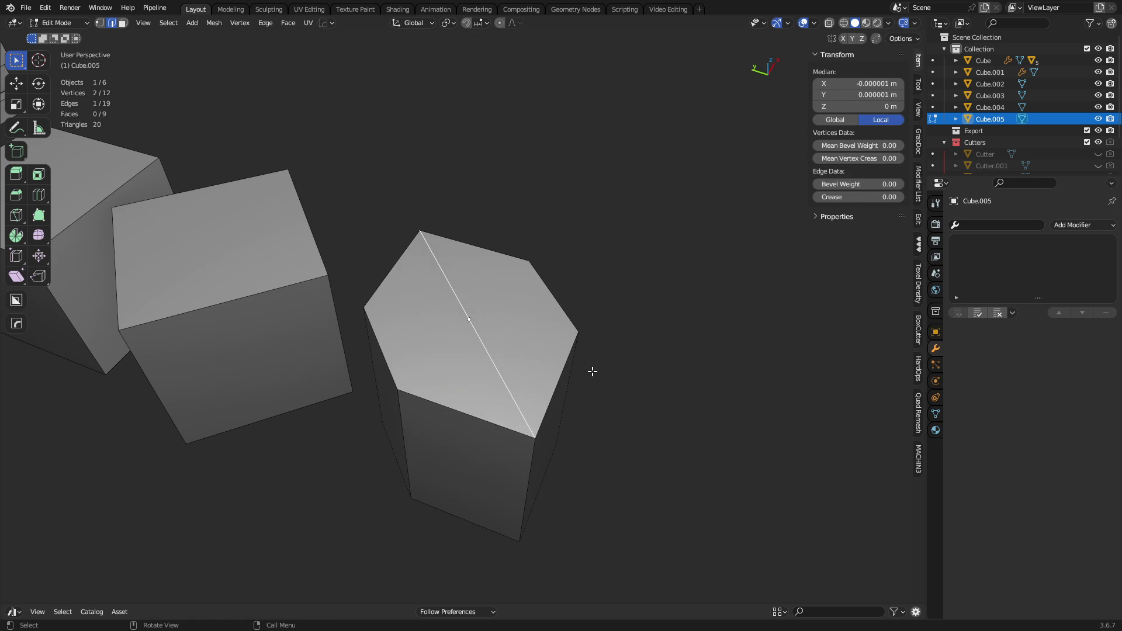
key(a)
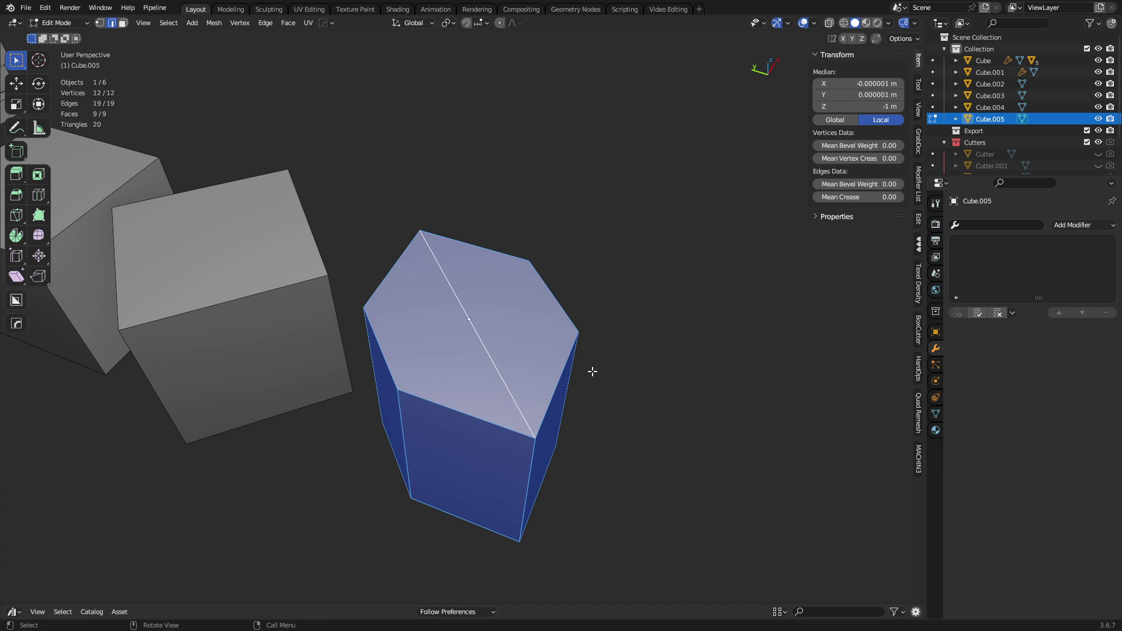
key(alt+x)
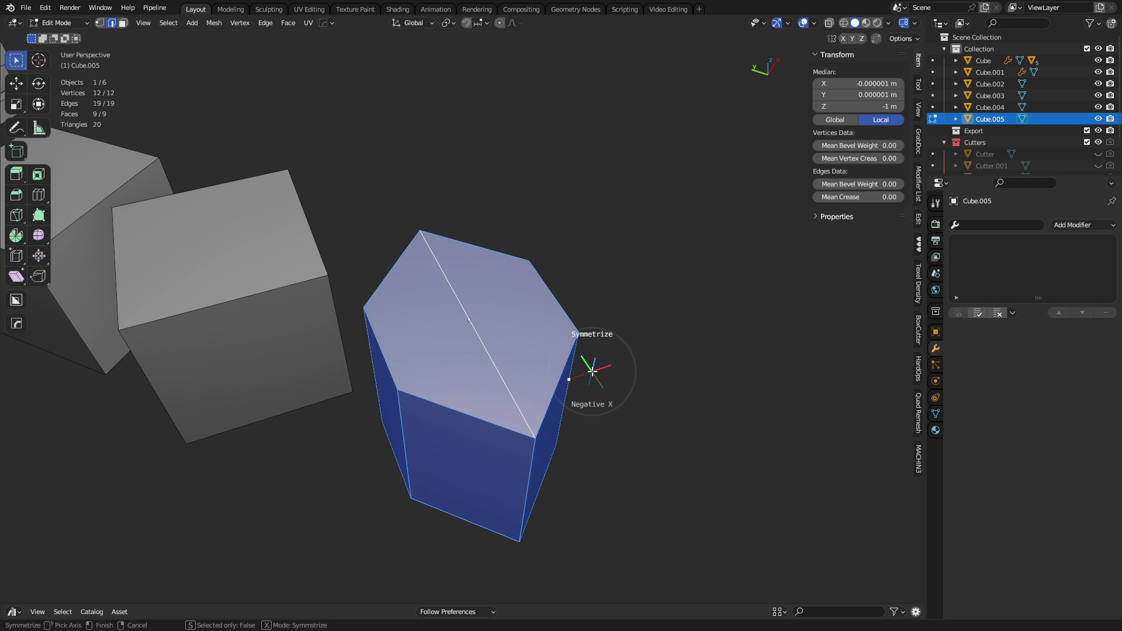
click(592, 370)
middle_drag(442, 413, 415, 562)
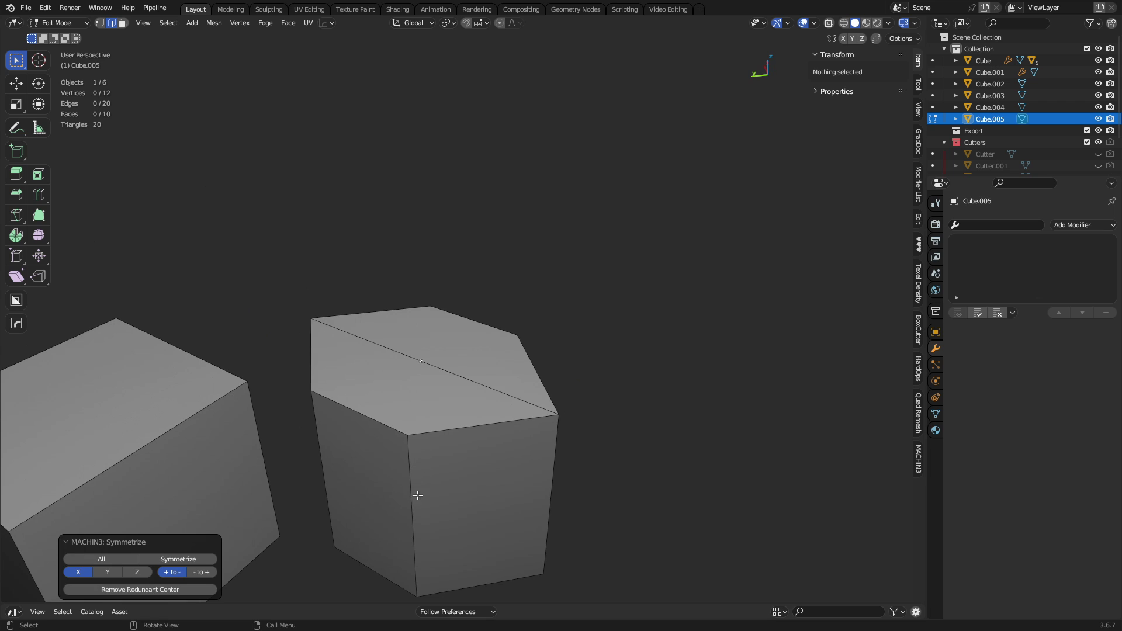
Inset the chamfer face on the cube's negative X side by about 0.18 m and push the inset face inwards.
click(376, 475)
key(i)
click(567, 531)
key(i)
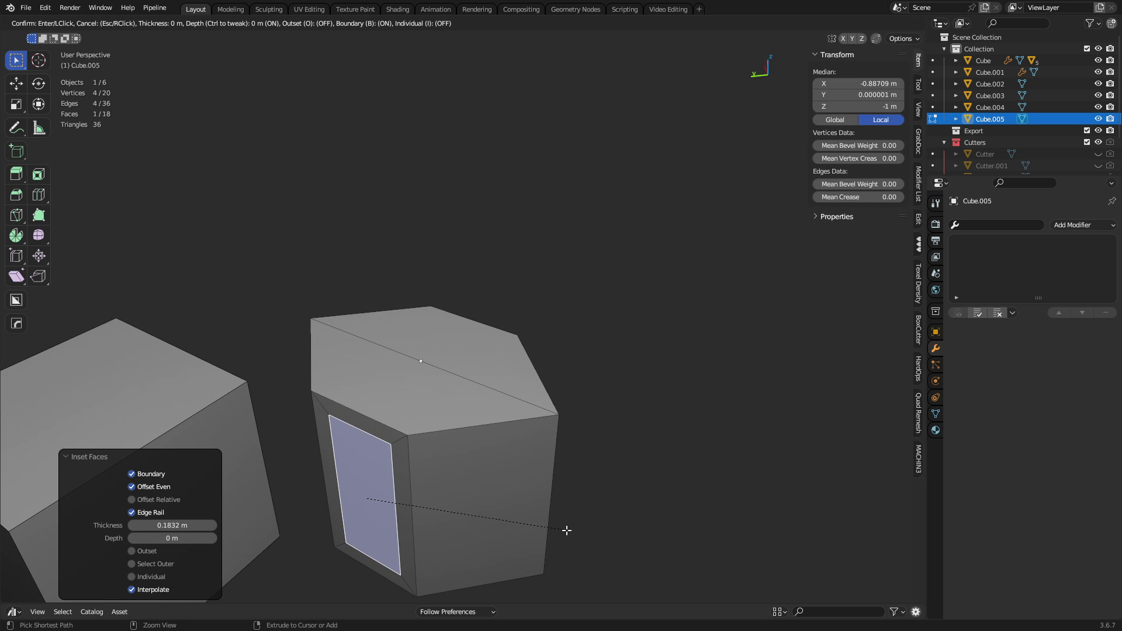
ctrl+click(541, 528)
Symmetrize the entire mesh across local X from negative to positive to mirror the recess, and return to Object Mode.
middle_drag(541, 527, 431, 479)
key(a)
middle_drag(547, 447, 458, 437)
key(alt+x)
middle_drag(693, 468, 458, 410)
key(Tab)
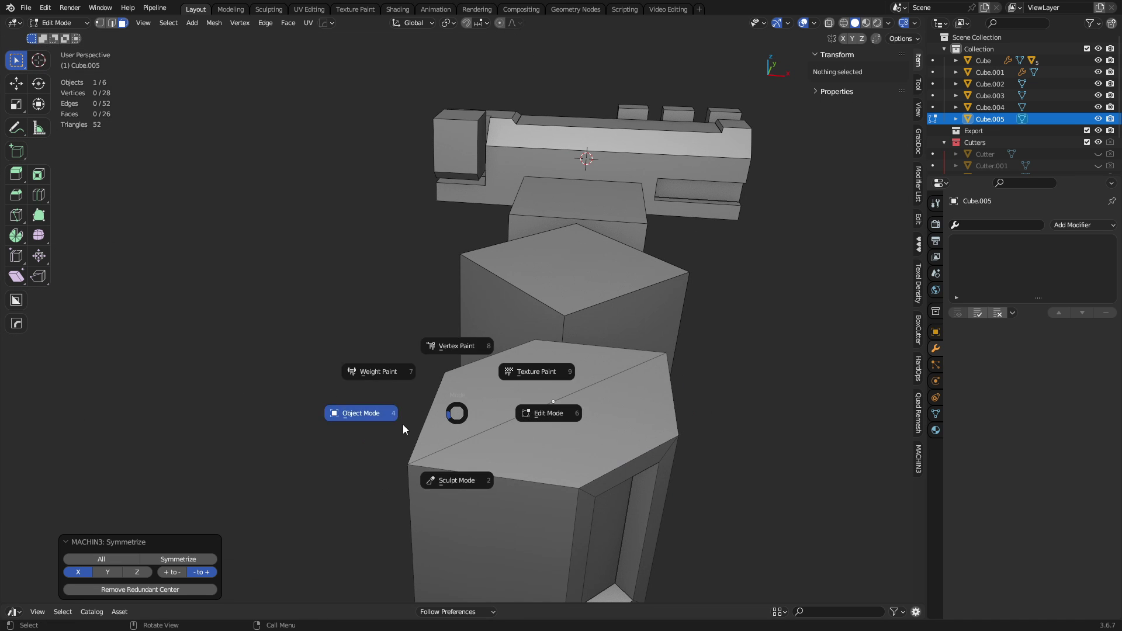
click(402, 424)
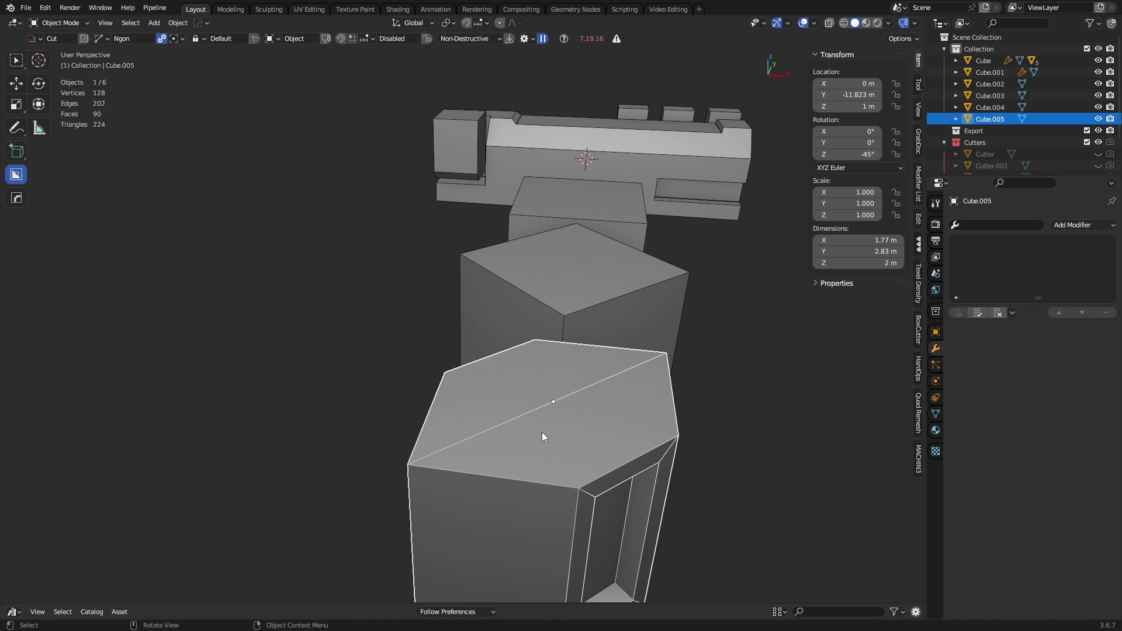
Delete the three loose demonstration cubes beside the block.
middle_drag(541, 435, 597, 367)
middle_drag(559, 408, 625, 236)
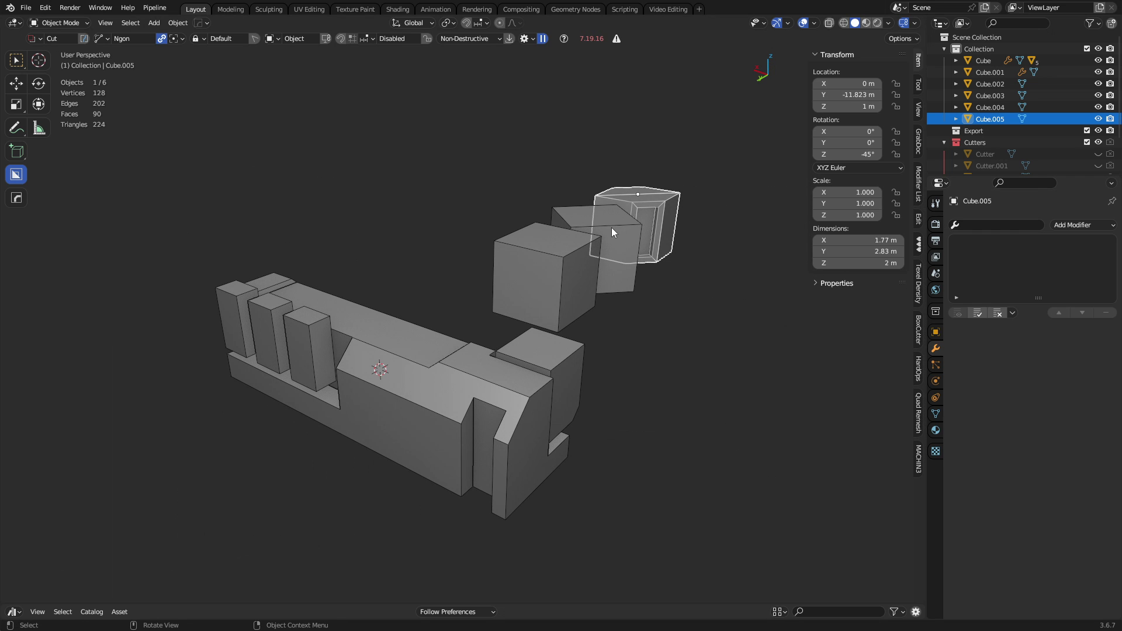
shift+click(559, 289)
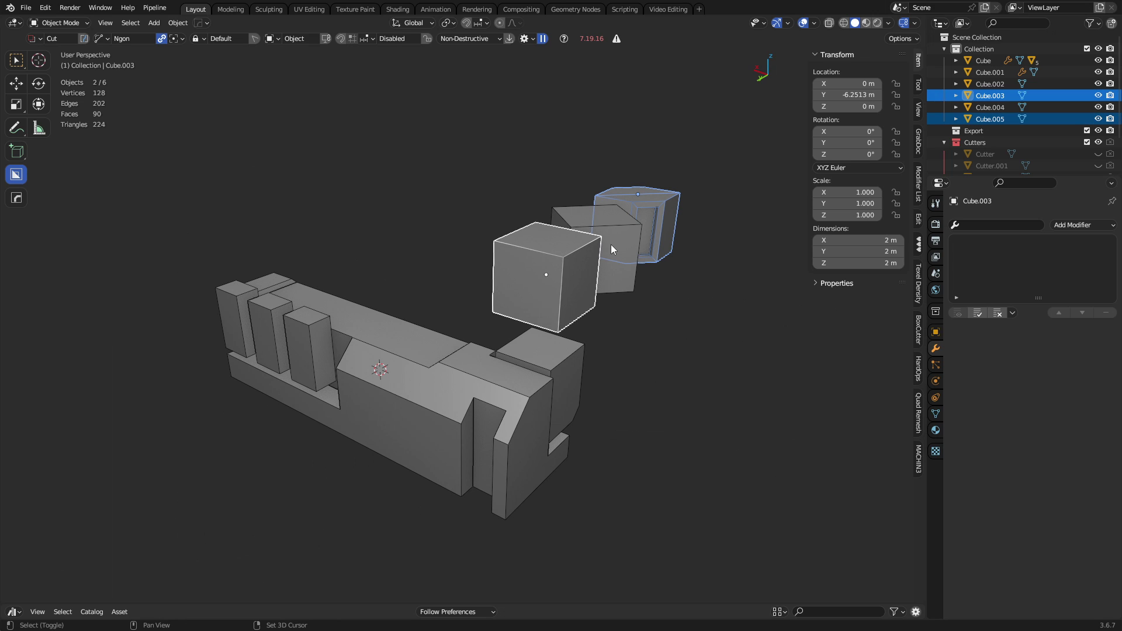
shift+click(611, 245)
key(x)
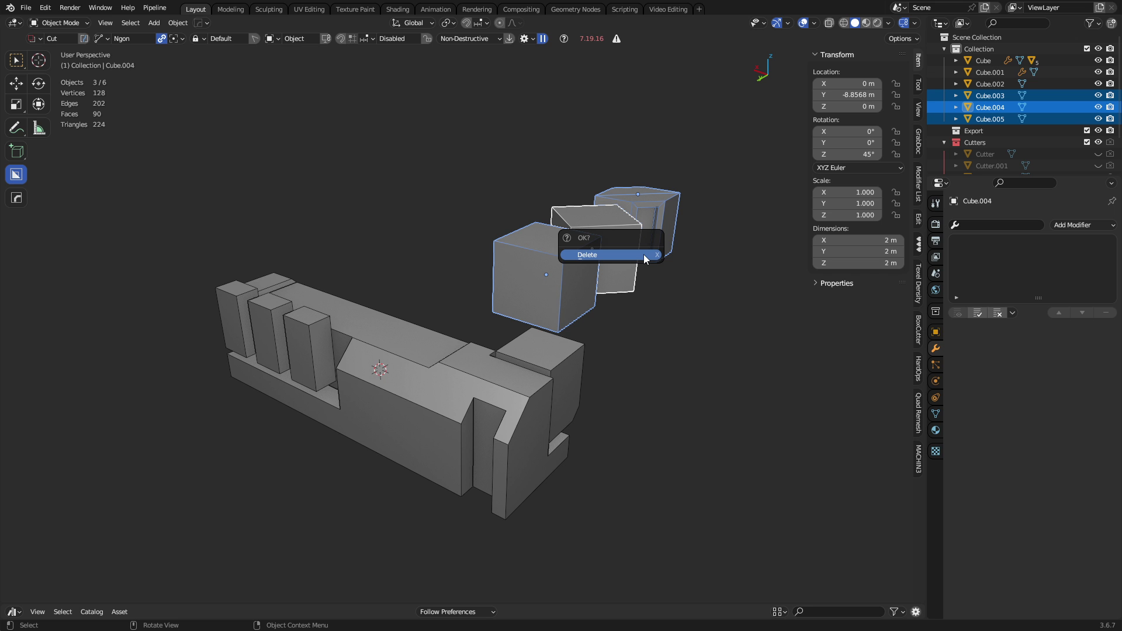
click(643, 254)
Cut a long rectangular pocket into the floor of the block's shallow top recess with a BoxCutter Box shape.
scroll(458, 376, up, 5)
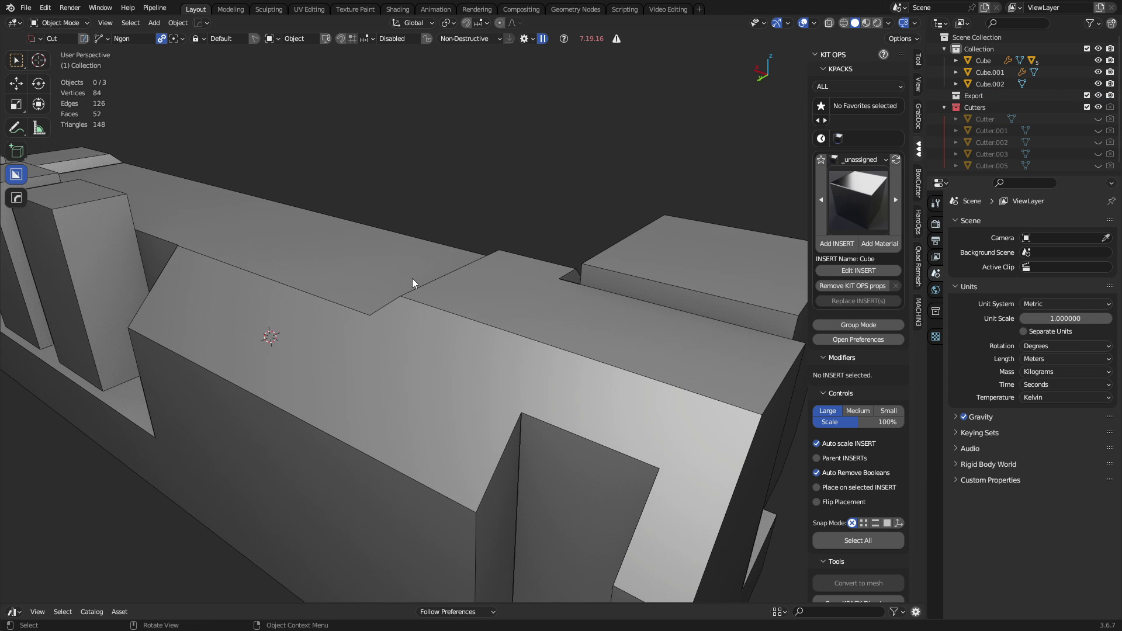
middle_drag(412, 283, 476, 371)
key(d)
click(490, 361)
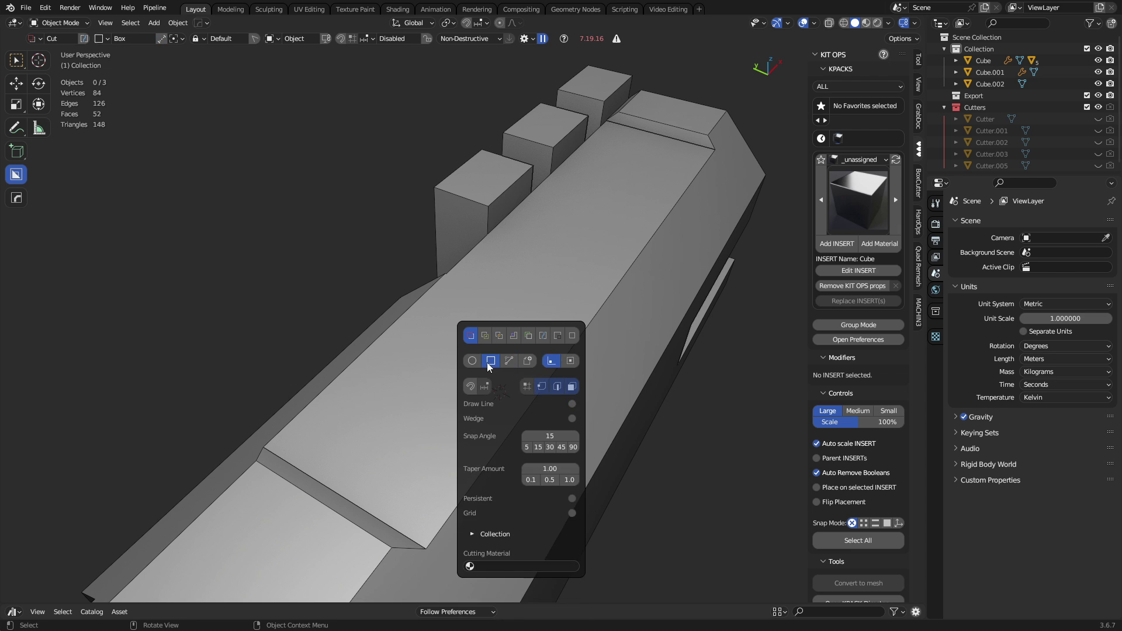
drag(297, 448, 693, 158)
key(Escape)
click(309, 448)
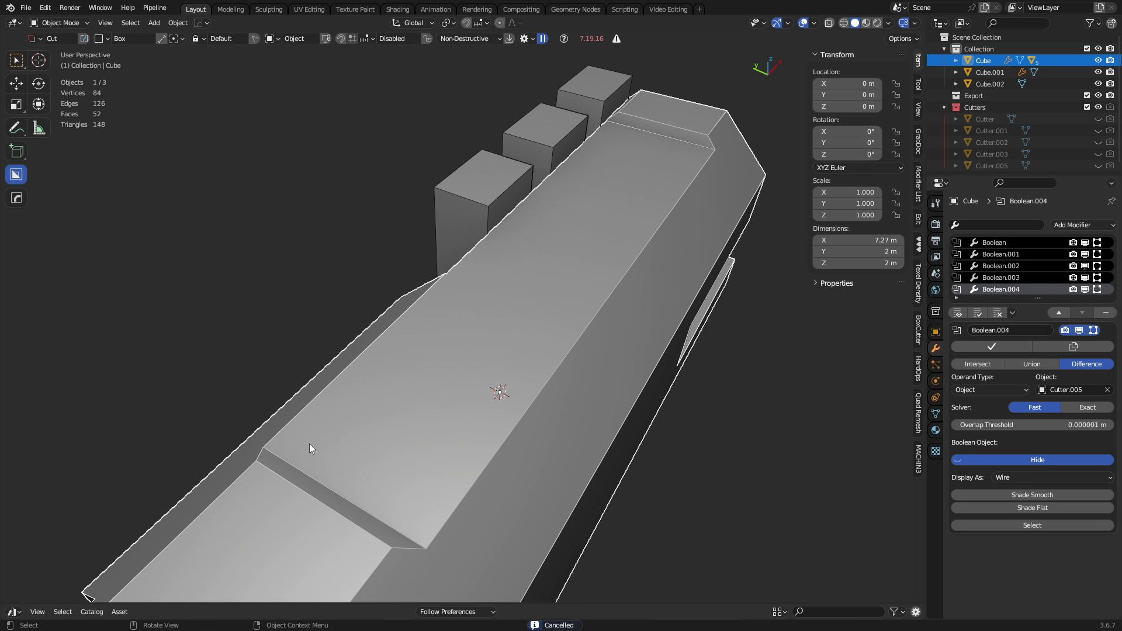
drag(298, 448, 695, 153)
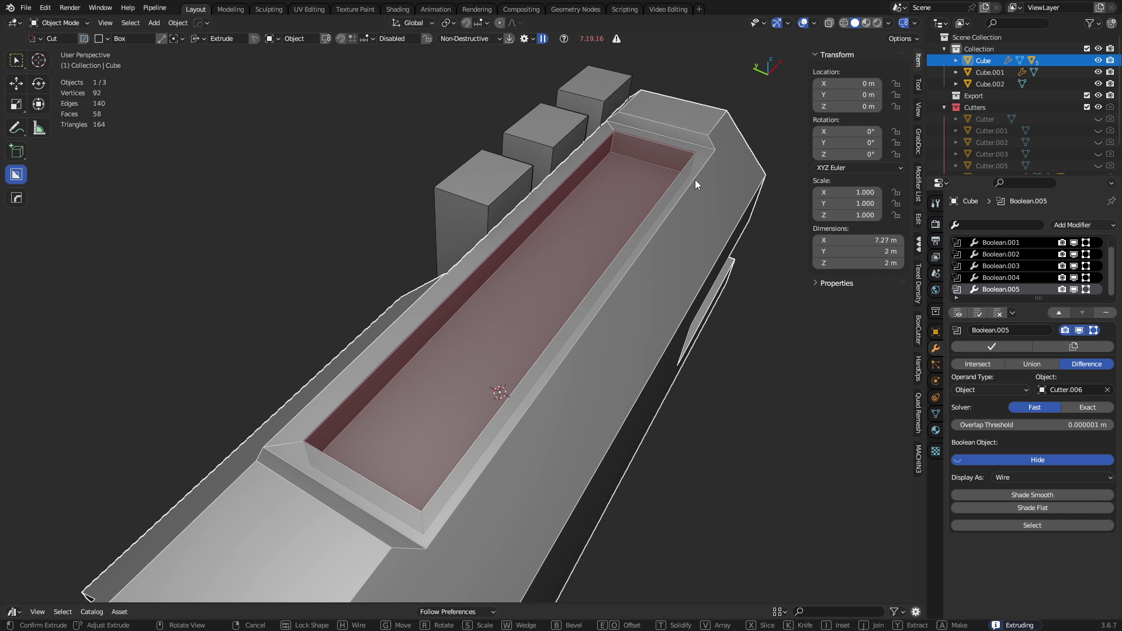
click(695, 180)
middle_drag(745, 404, 571, 364)
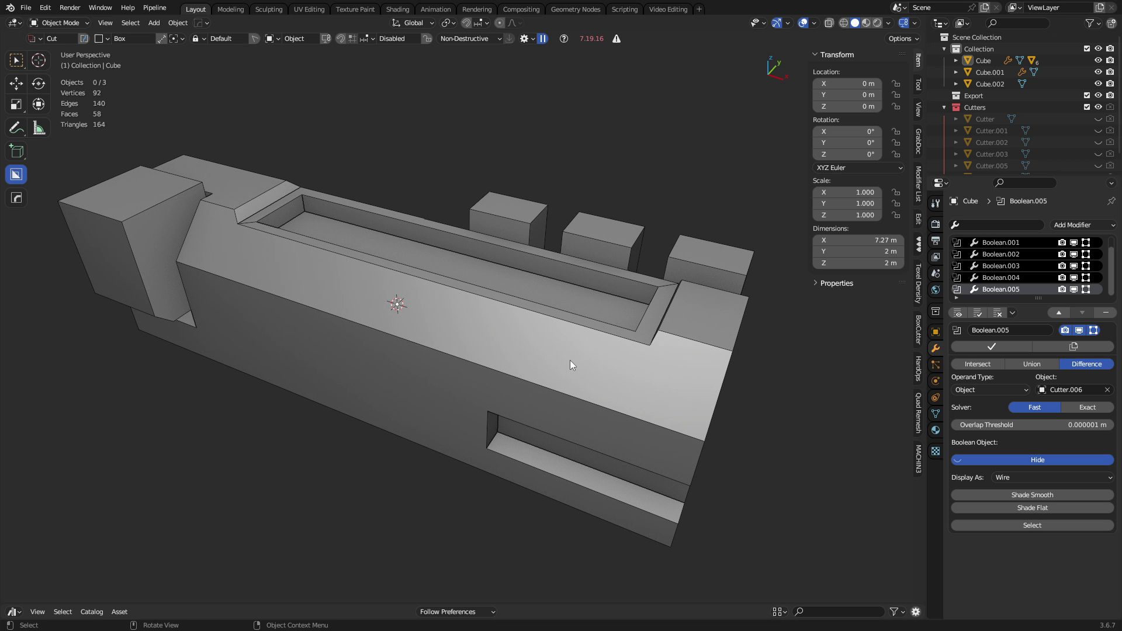
click(437, 346)
key(g)
right_click(443, 342)
Select the box attached at the block's end and put it into Edit Mode.
click(143, 242)
key(g)
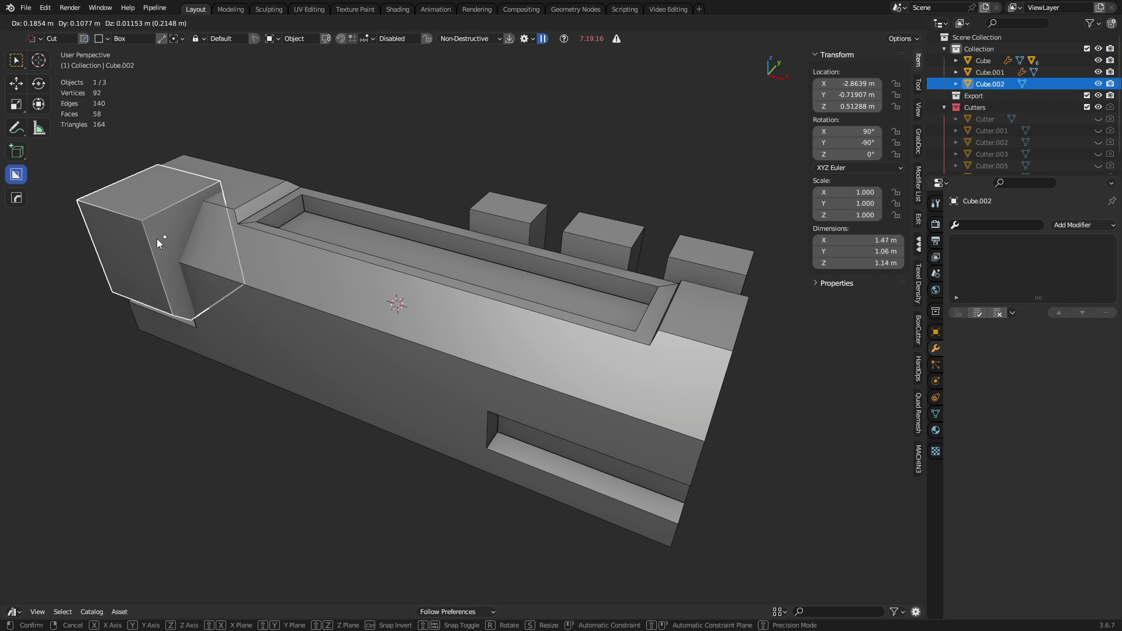
click(156, 213)
key(KP_Decimal)
scroll(407, 351, up, 3)
key(ctrl+Tab)
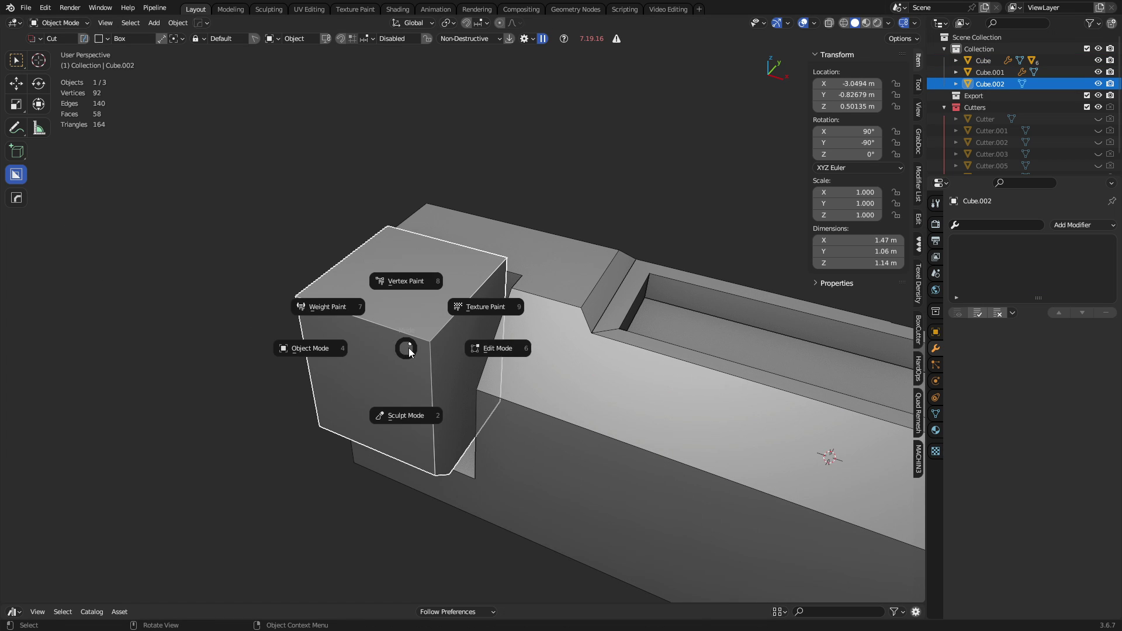
click(491, 349)
Try beveling the end box's short upper edge, alone and together with the adjoining long upper edge.
click(359, 288)
middle_drag(345, 303, 541, 326)
key(ctrl+b)
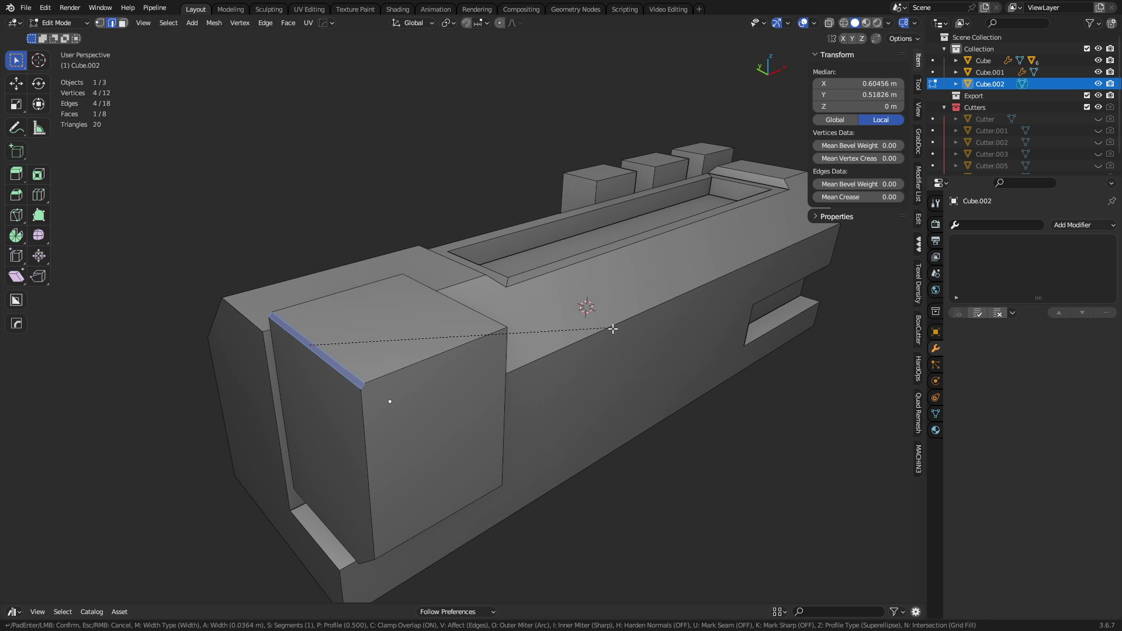
key(Escape)
key(ctrl+b)
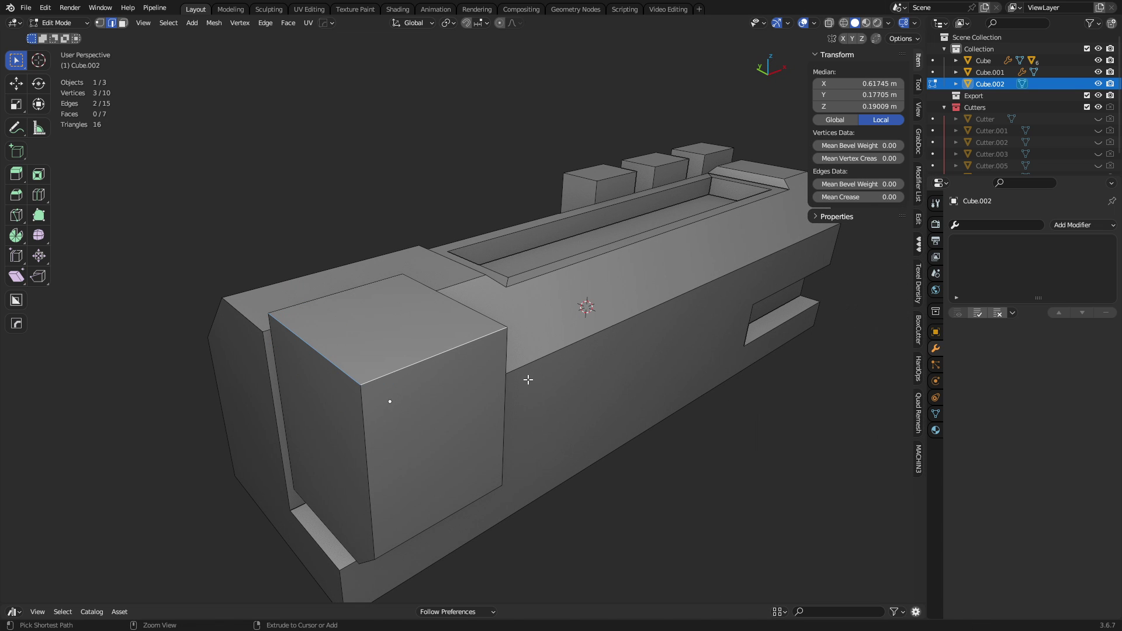
click(580, 400)
key(ctrl+z)
Bevel the end box's outer upper edge, running along the block's length, by about 0.3 m and return to Object Mode.
key(ctrl+b)
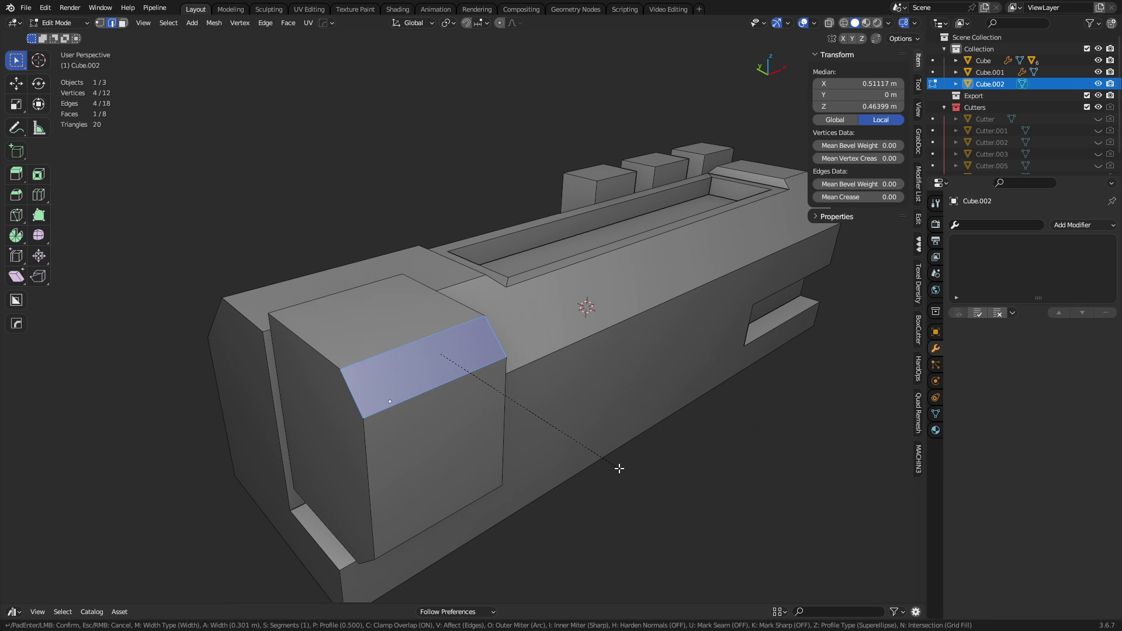
click(583, 478)
middle_drag(712, 439, 581, 381)
Switch to the BoxCutter tool.
key(shift+space)
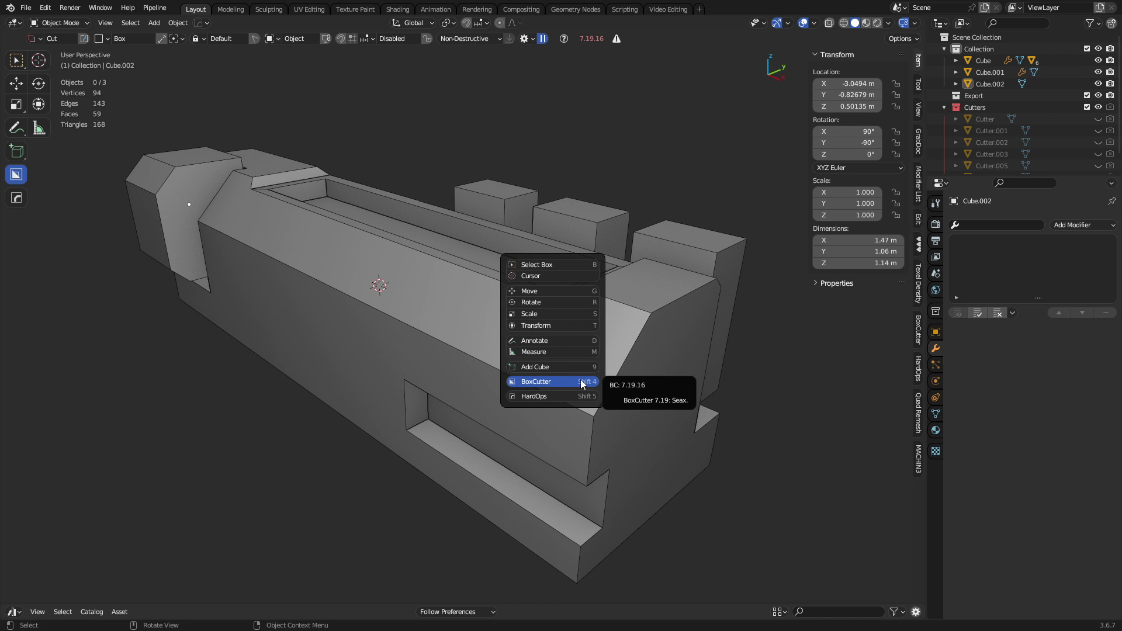